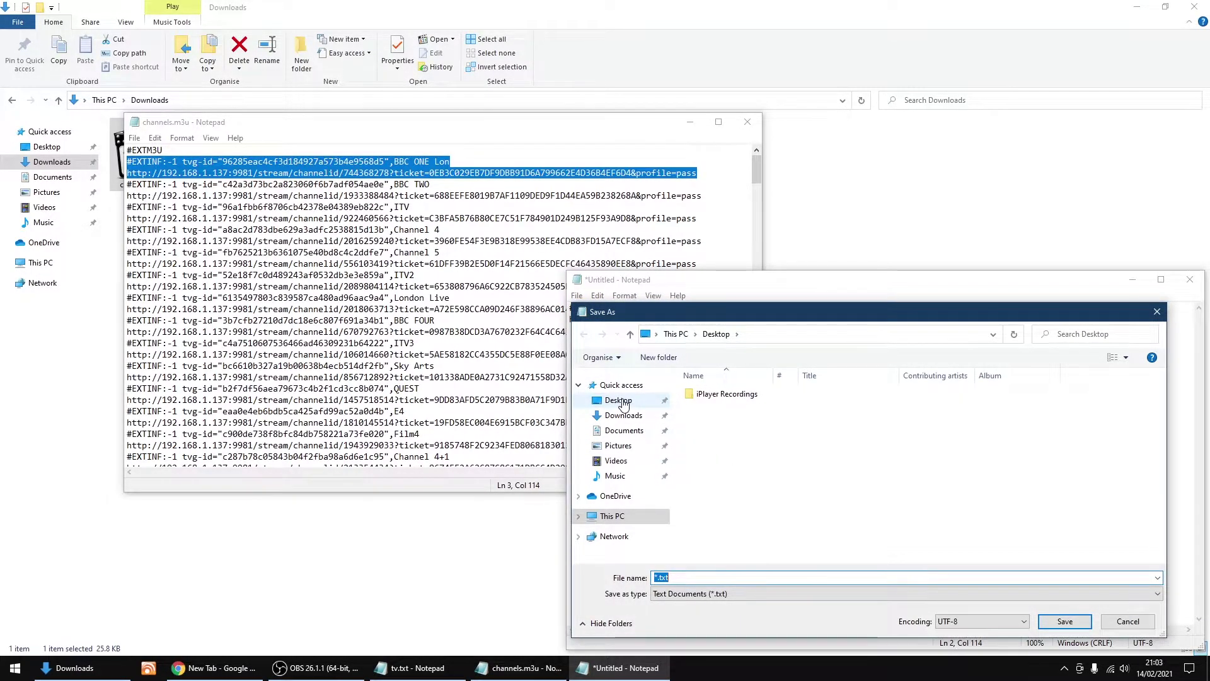
Save the BBC ONE Lon entry to the Desktop as BBC One.m3u with All Files type.
click(706, 594)
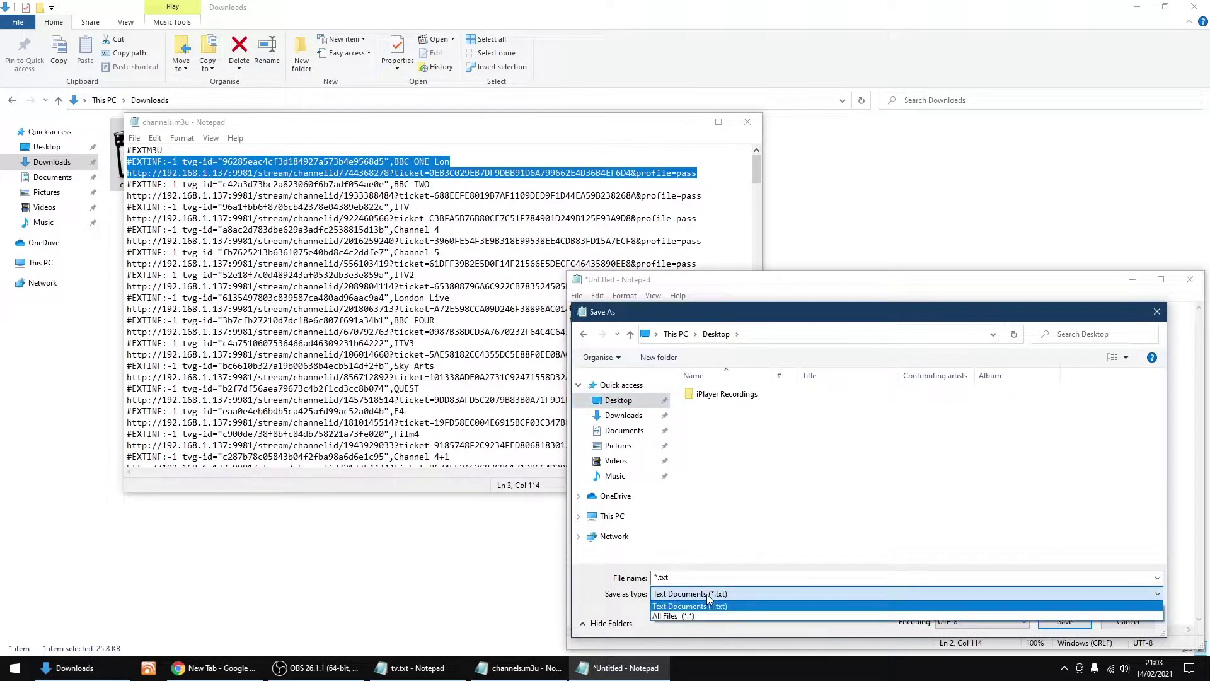
click(678, 614)
click(670, 576)
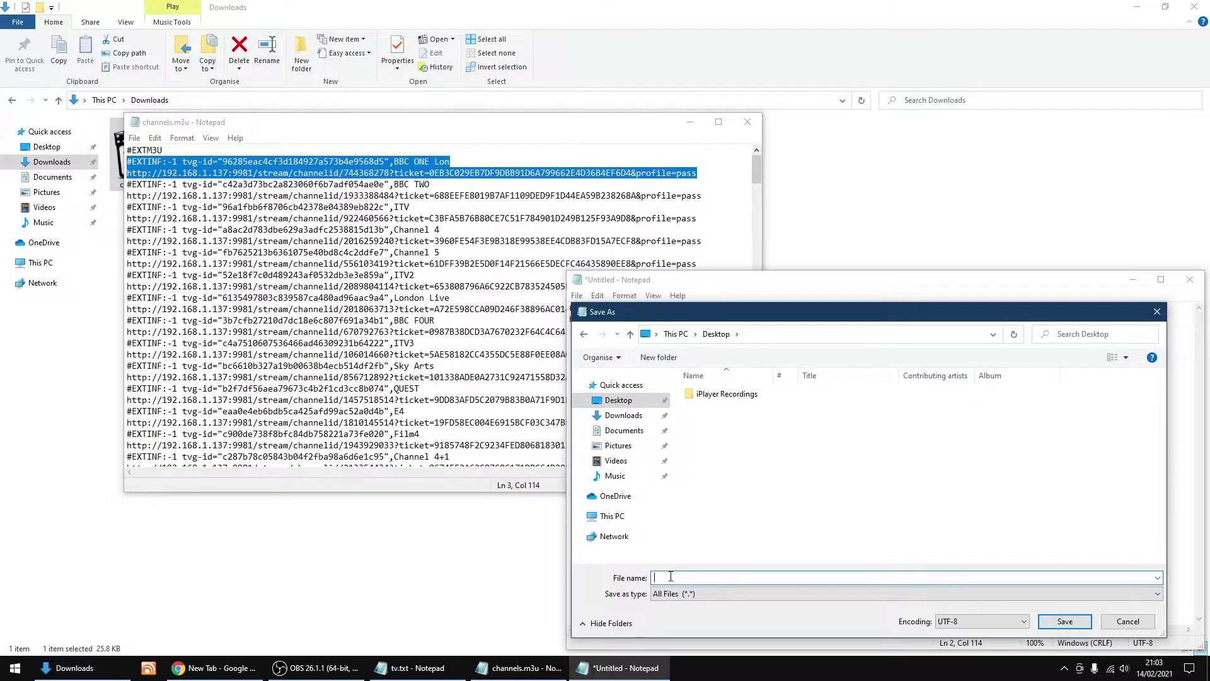
text(BBC One.m3u)
click(1064, 621)
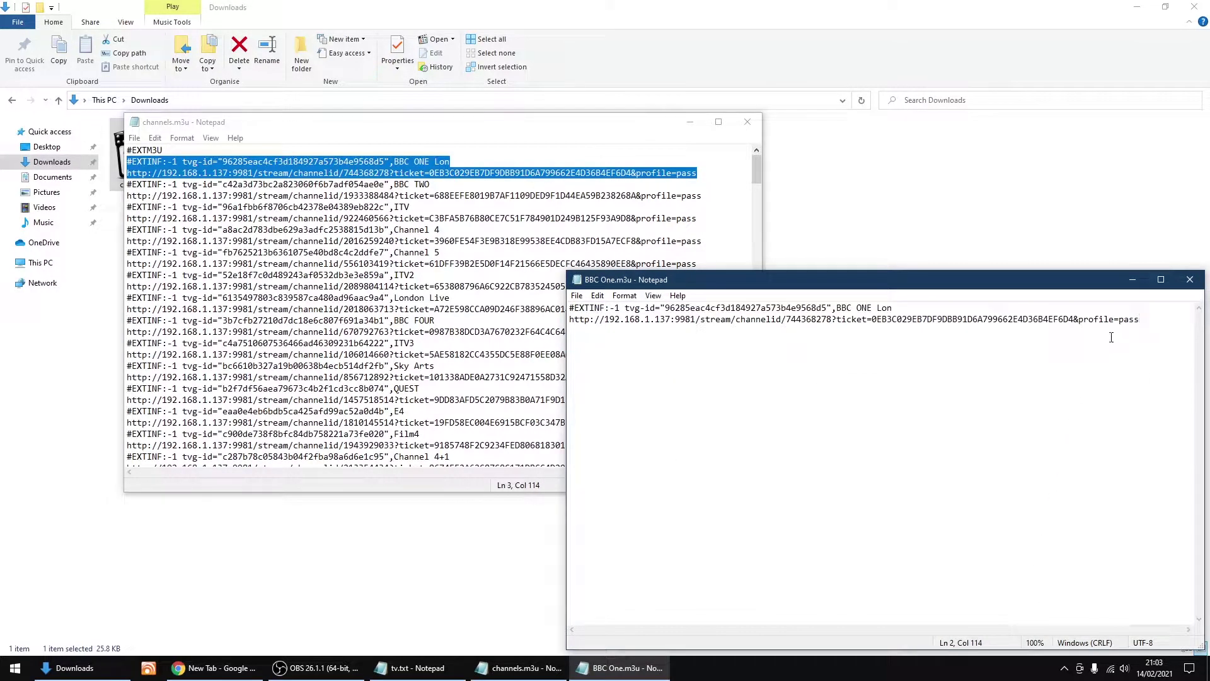
Replace the BBC One lines with the two BBC TWO lines copied from channels.m3u.
drag(1142, 320, 555, 310)
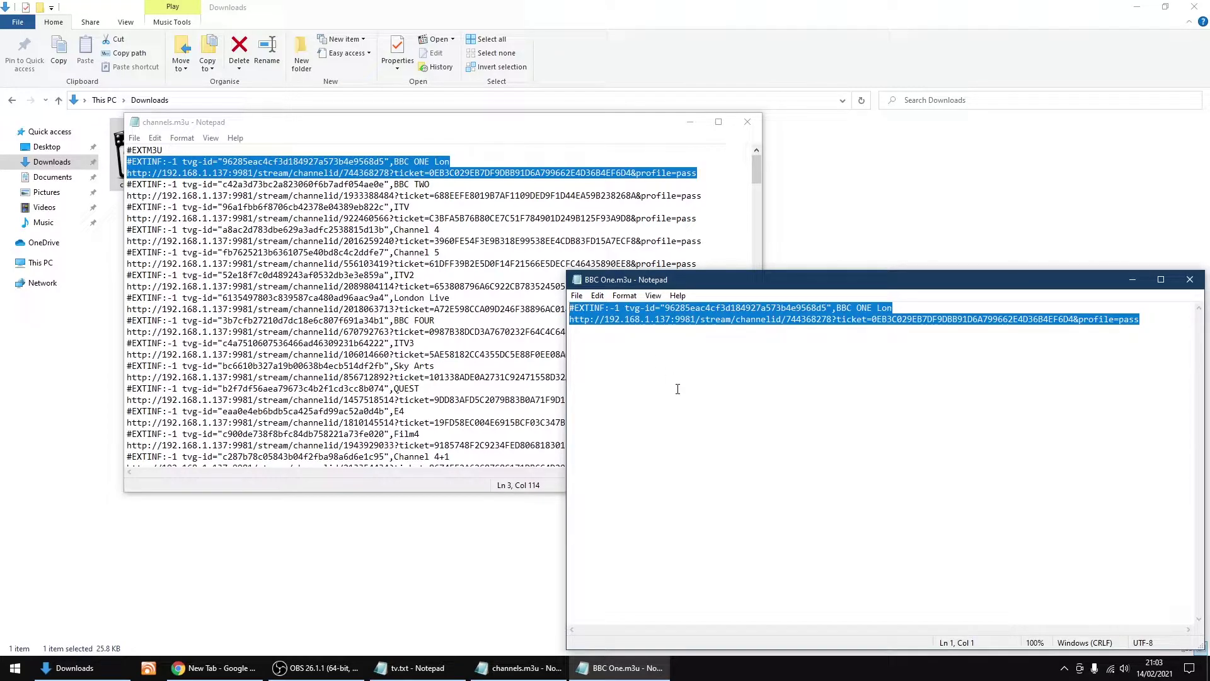
key(Delete)
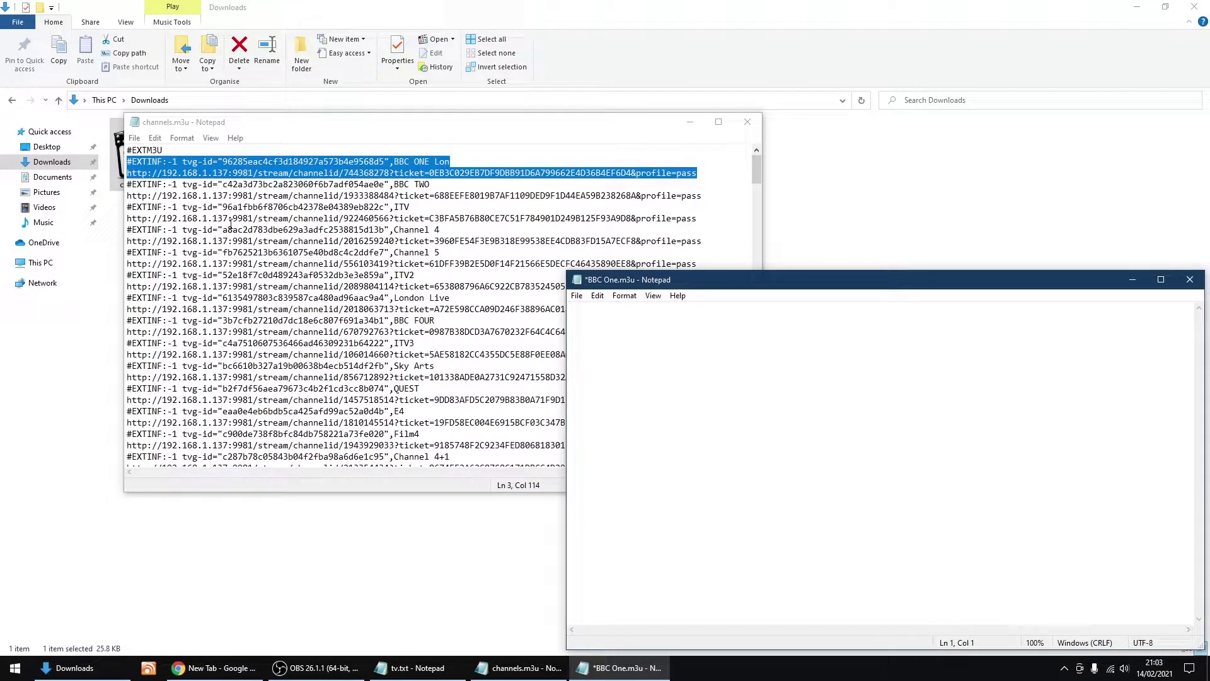
click(129, 184)
drag(129, 184, 712, 194)
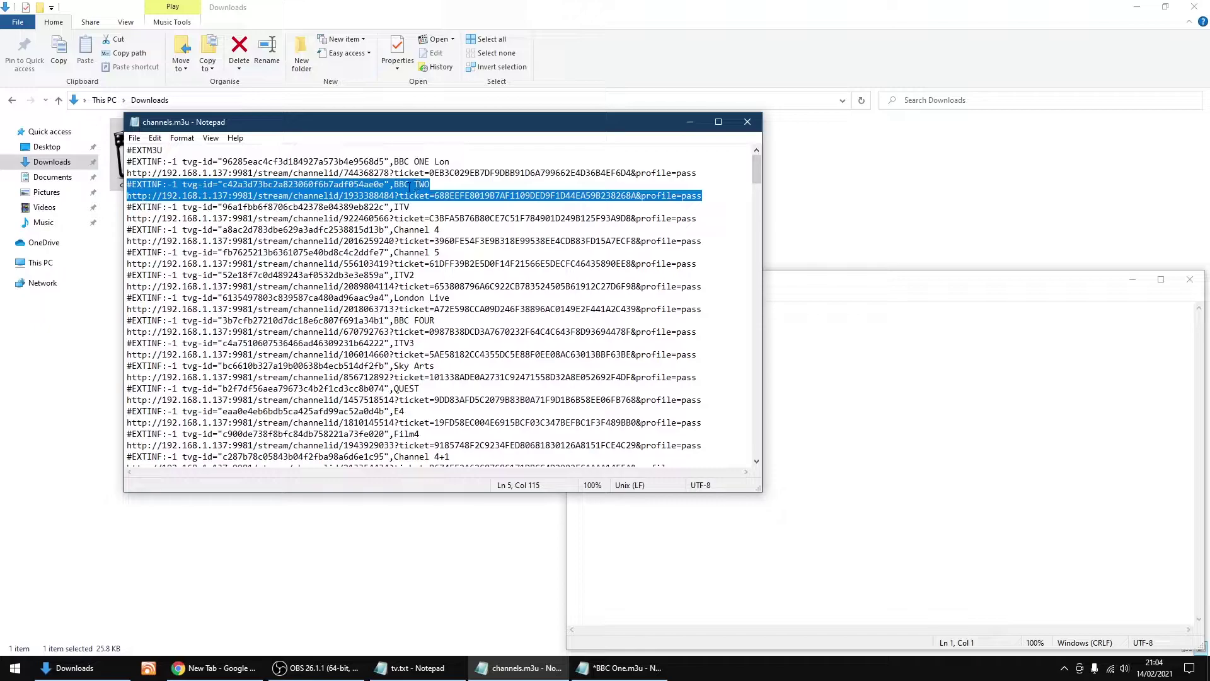
right_click(391, 189)
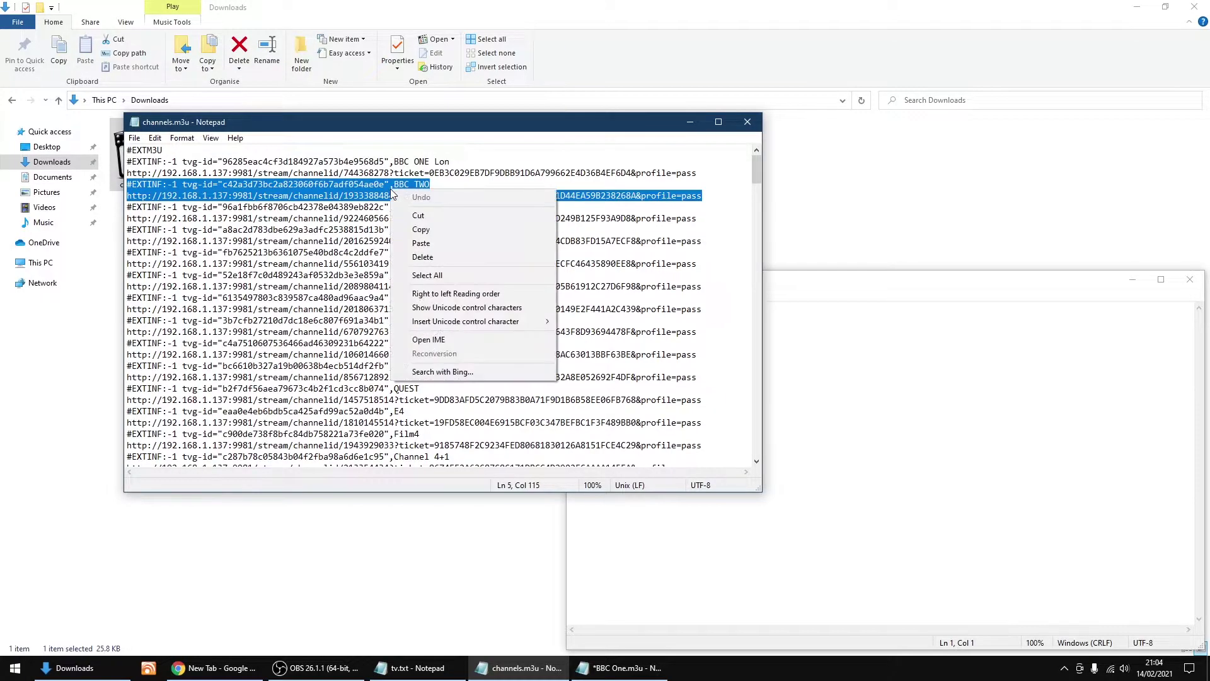
click(439, 229)
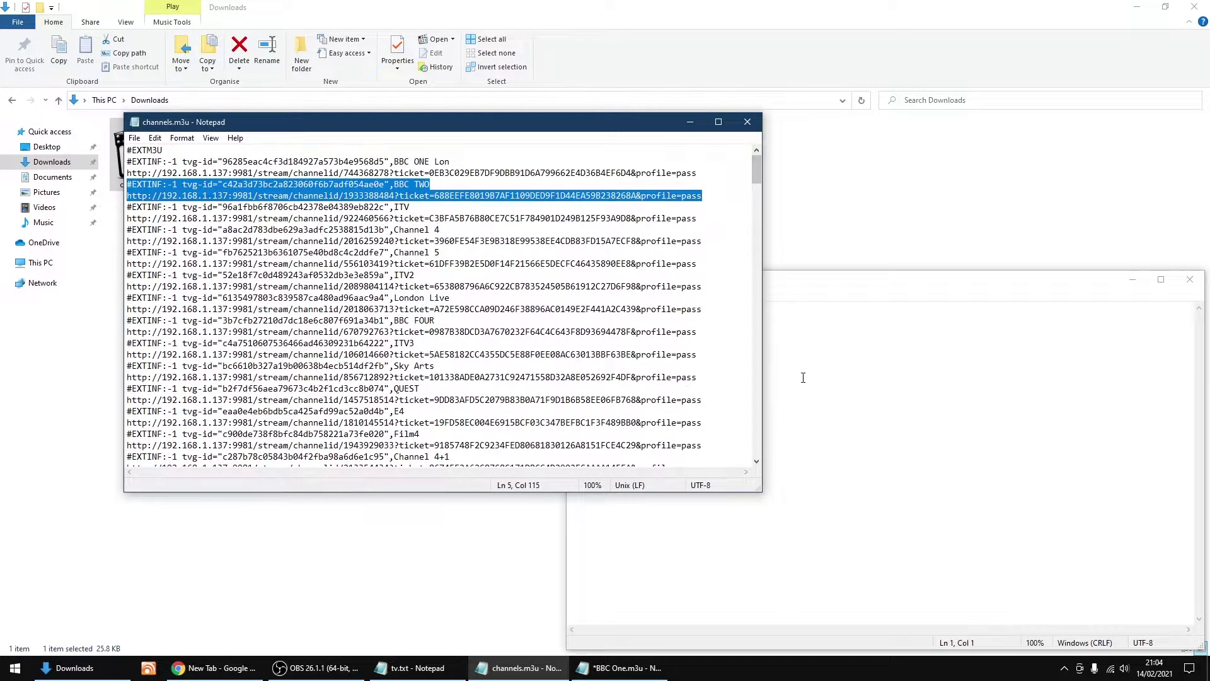
click(669, 369)
right_click(657, 359)
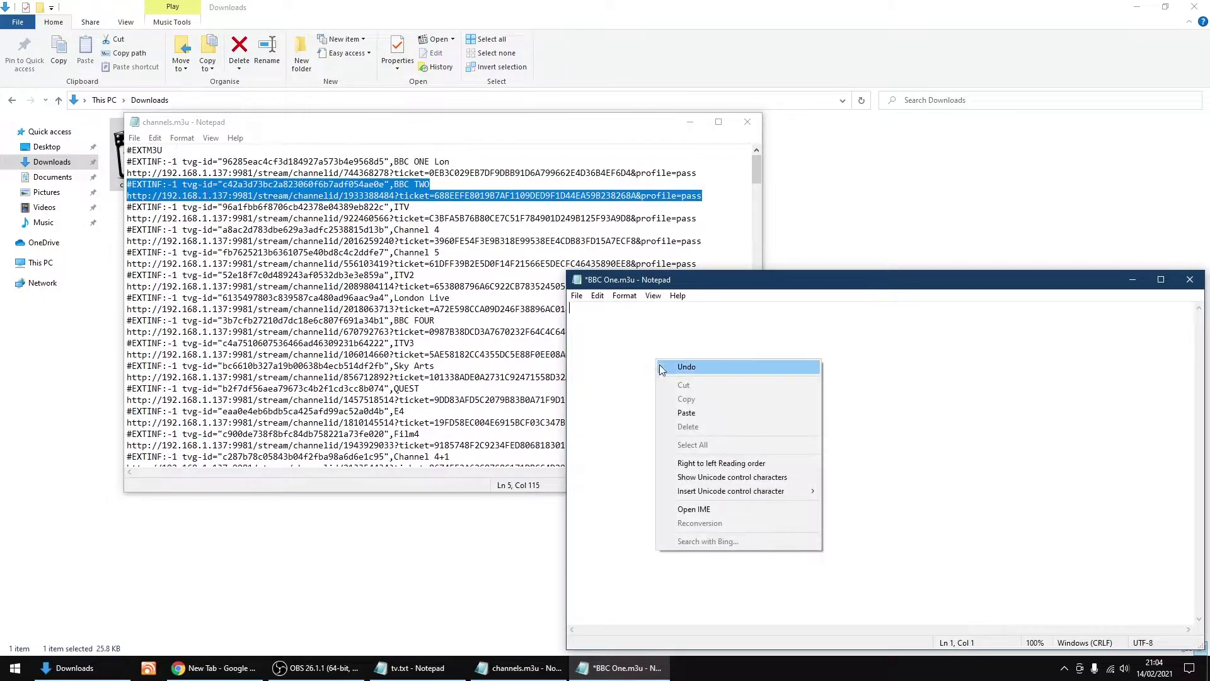
click(686, 414)
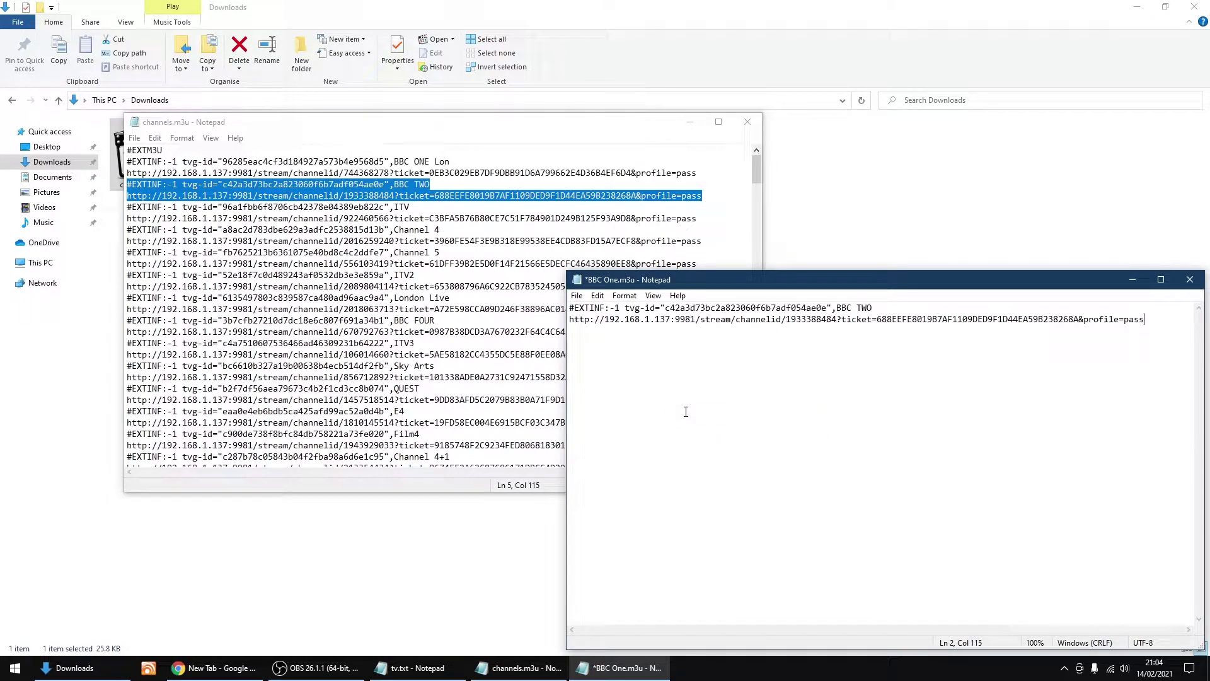
Save the document to the Desktop as BBC Two.m3u with All Files type.
click(577, 295)
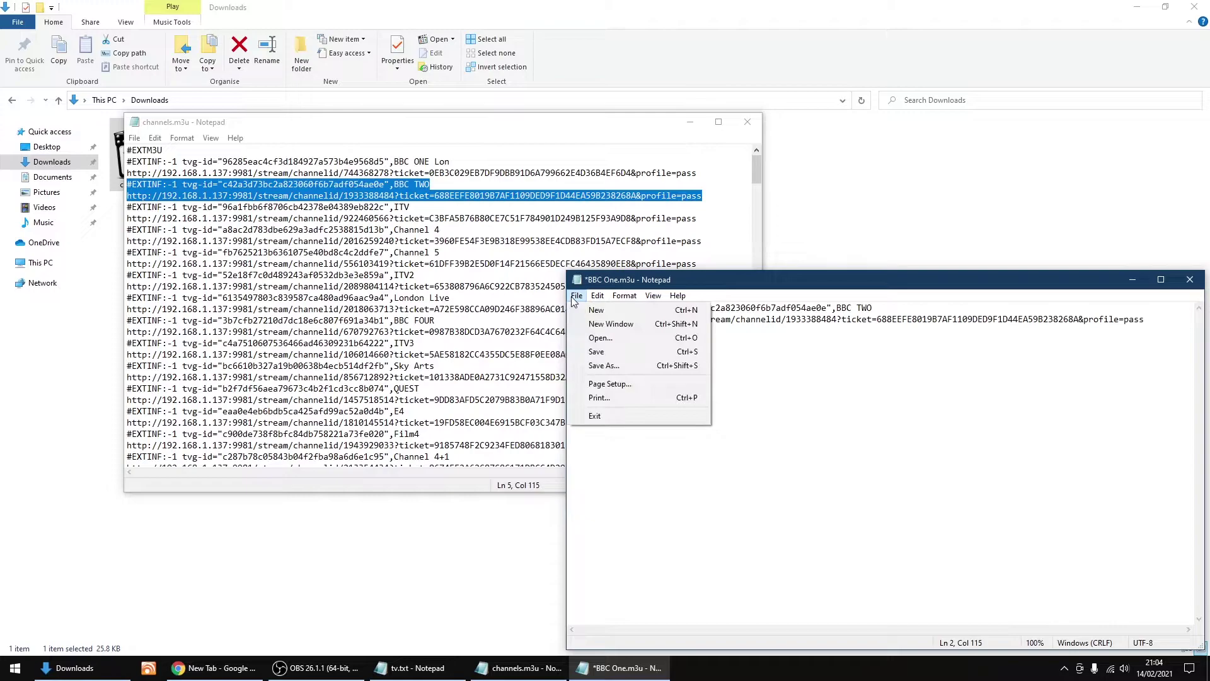
click(604, 365)
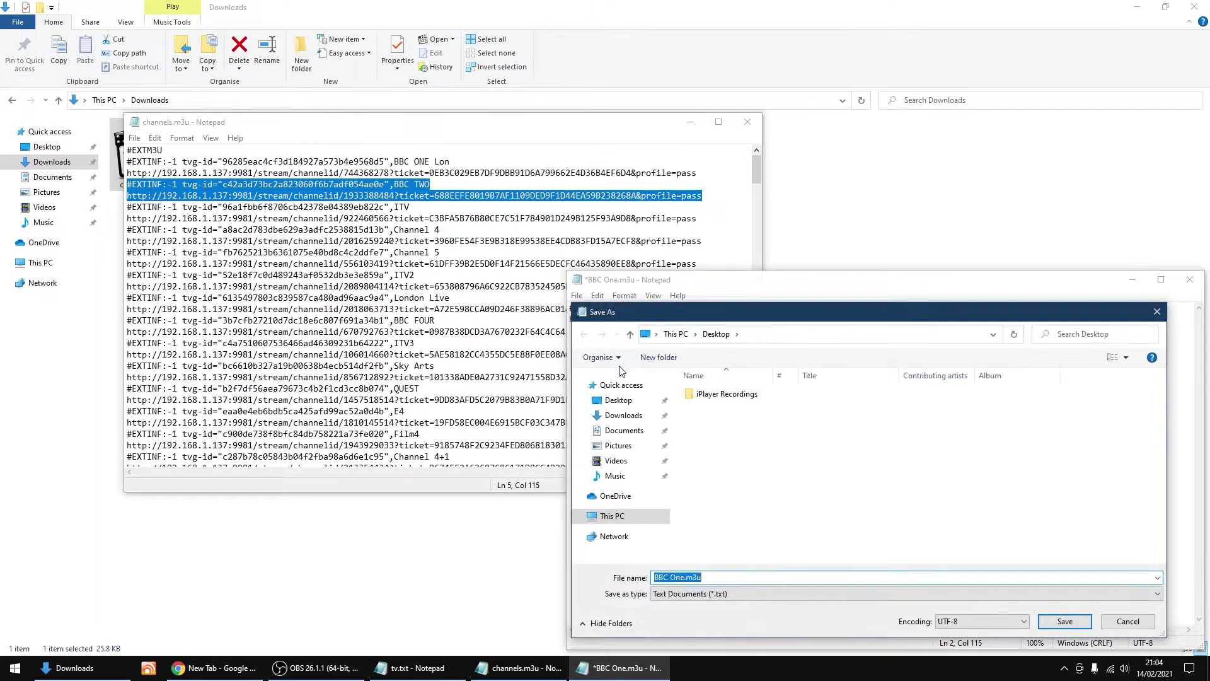
click(709, 592)
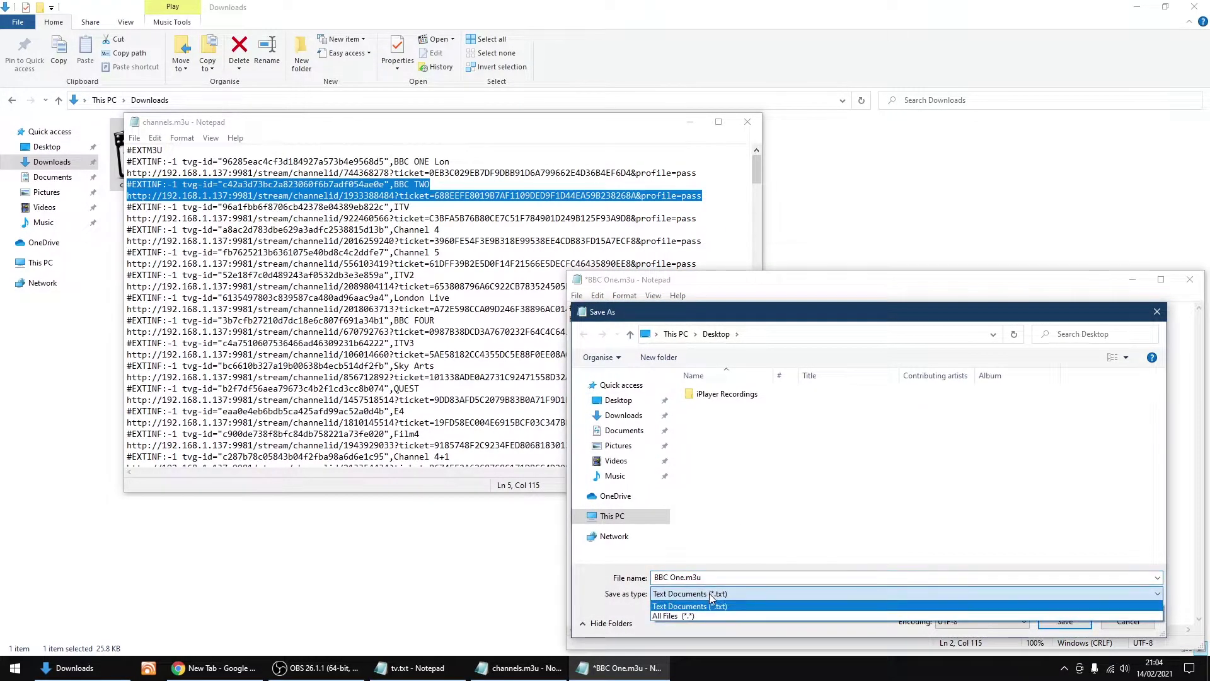
click(682, 614)
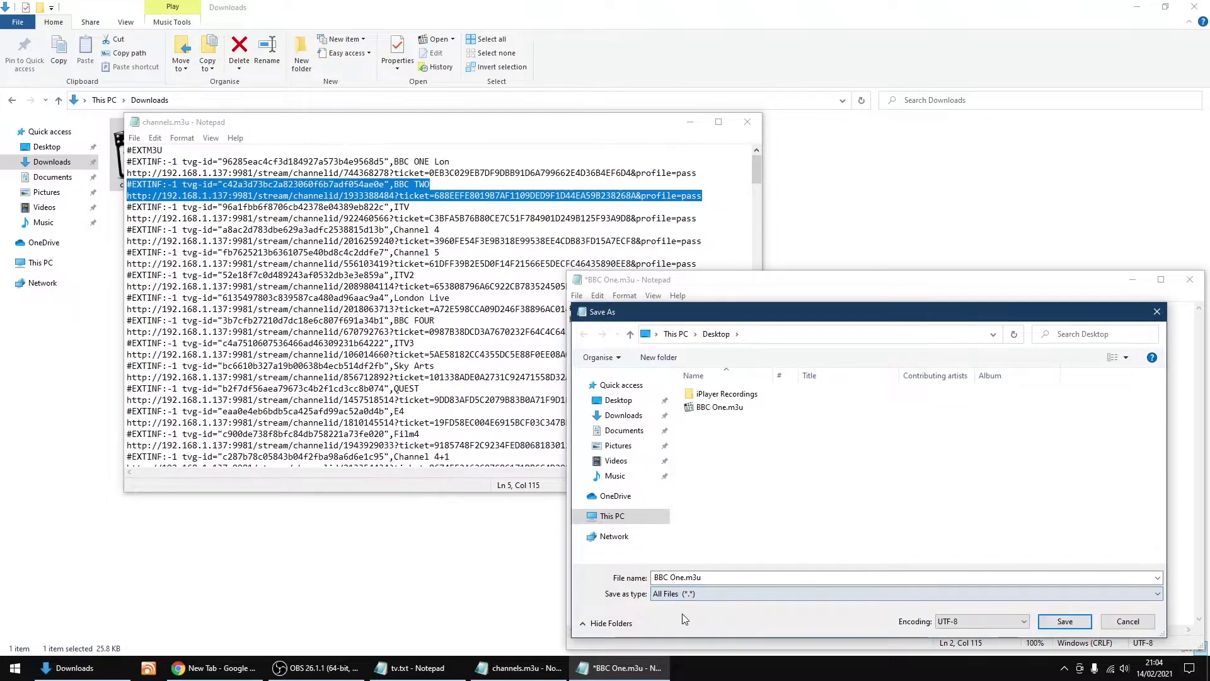
click(711, 579)
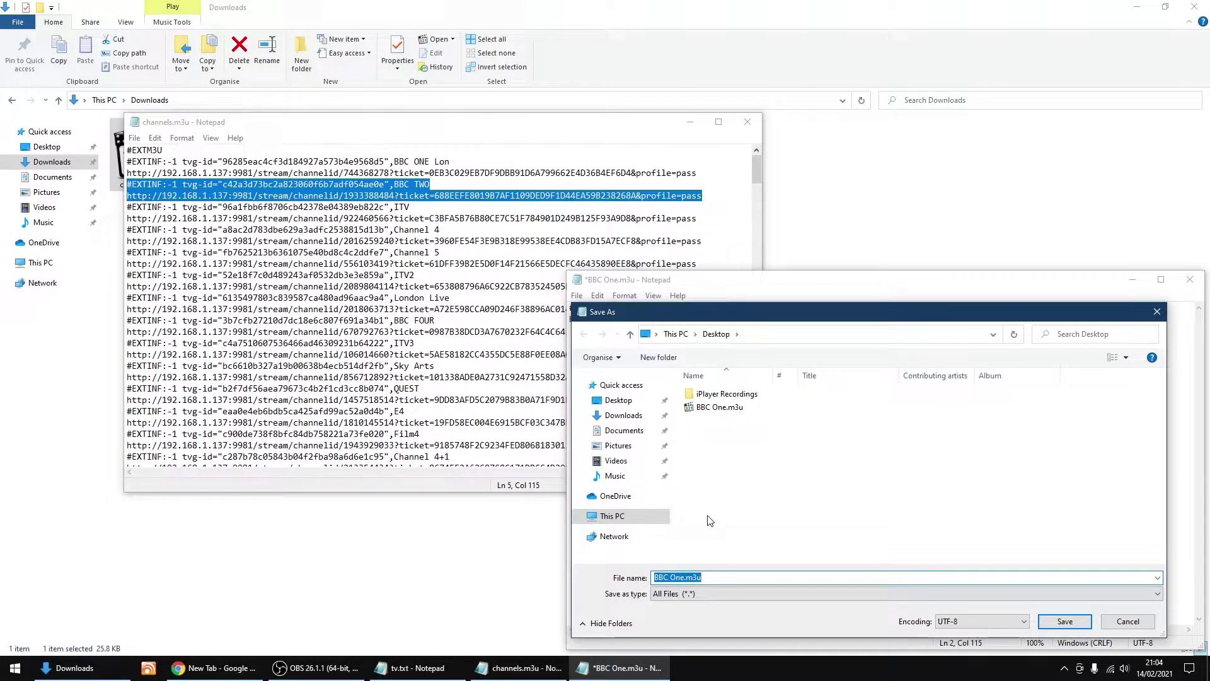
text(BBC)
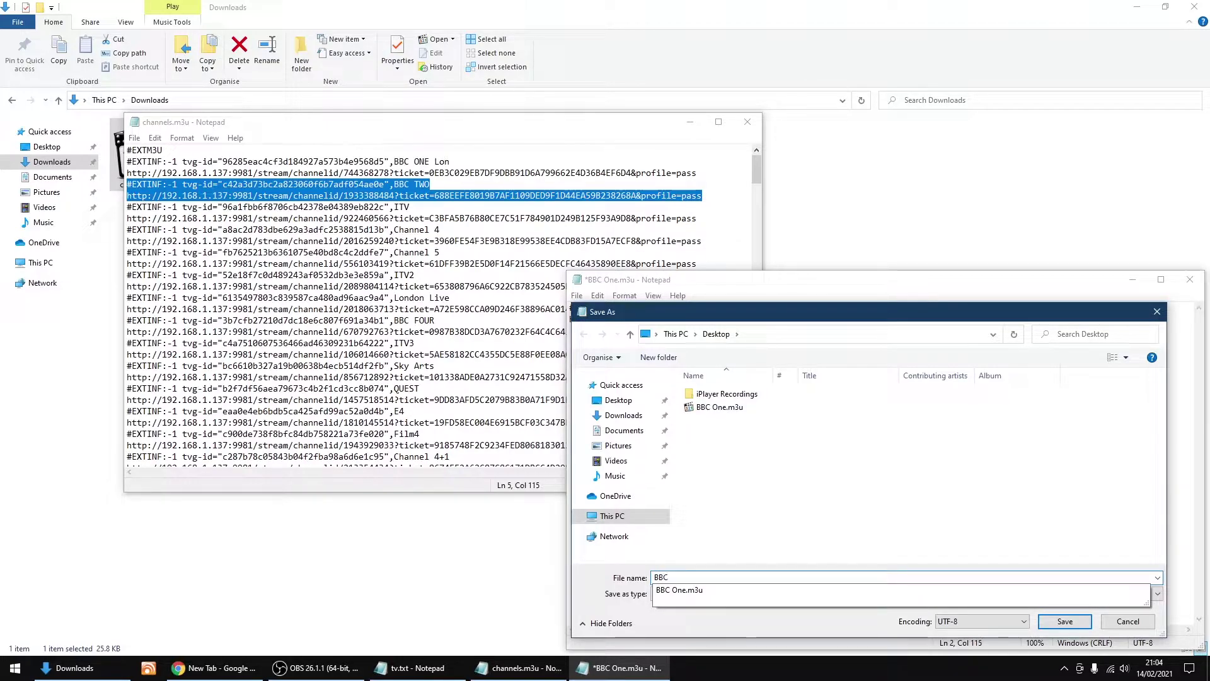
text( Two)
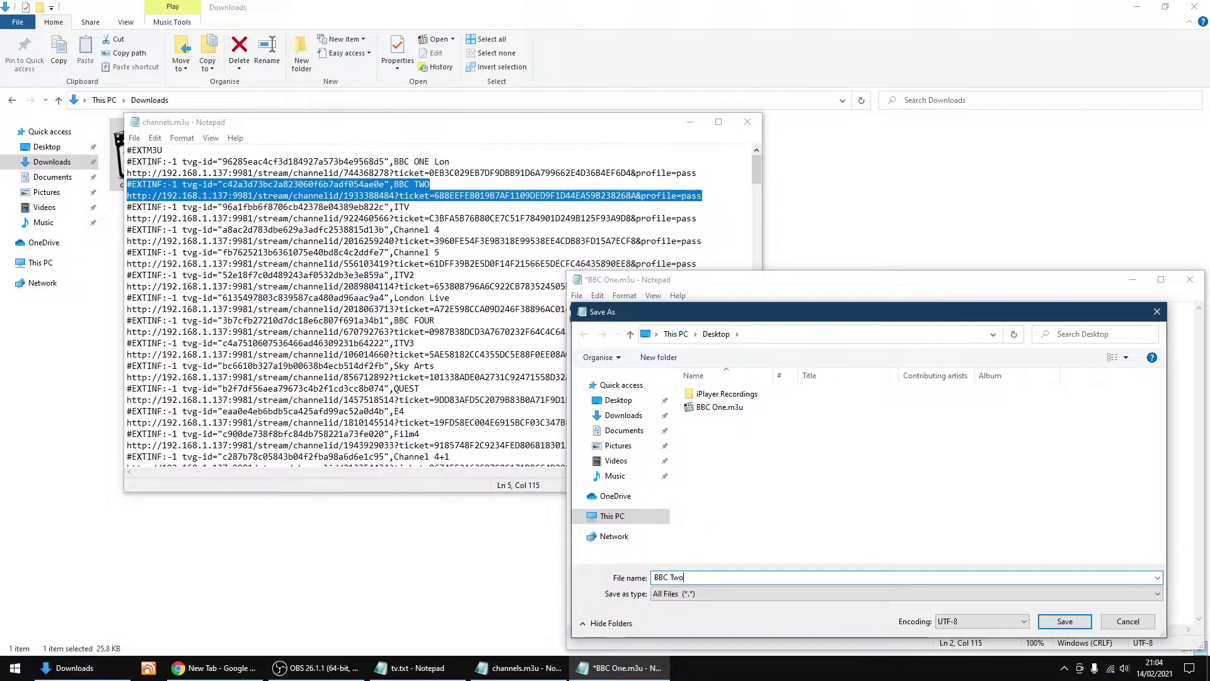
text(.m3u)
click(1059, 626)
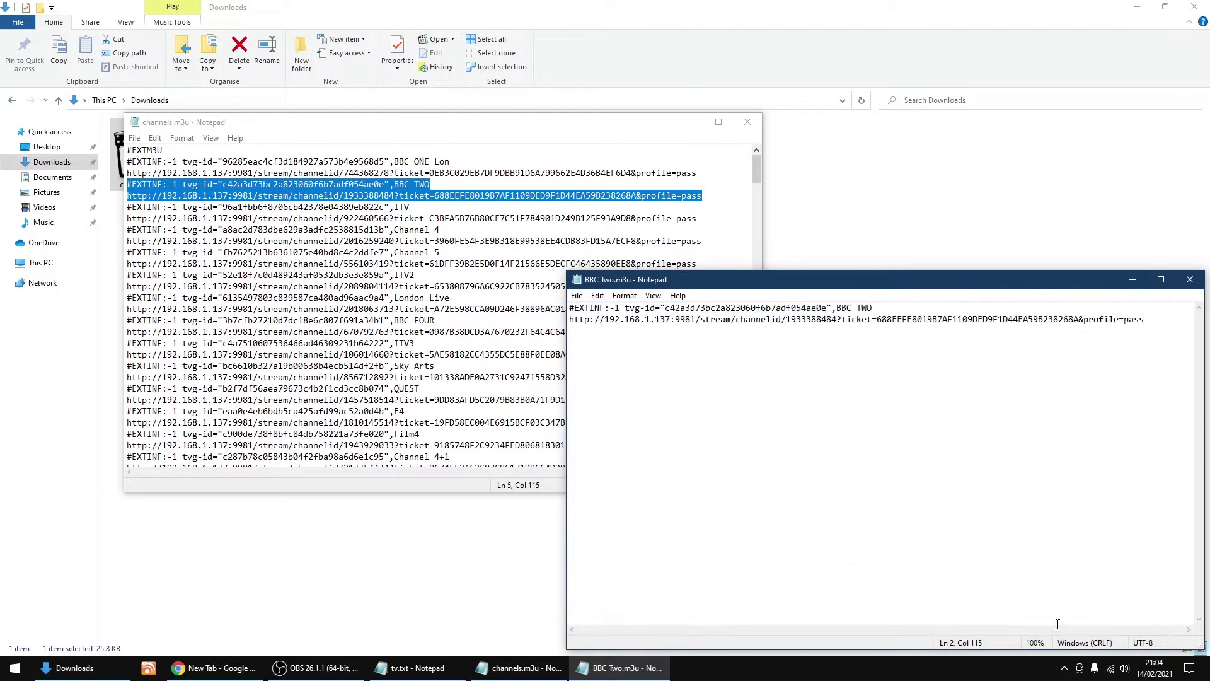
Clear the BBC TWO lines and copy the two ITV lines from channels.m3u.
drag(1145, 323, 569, 308)
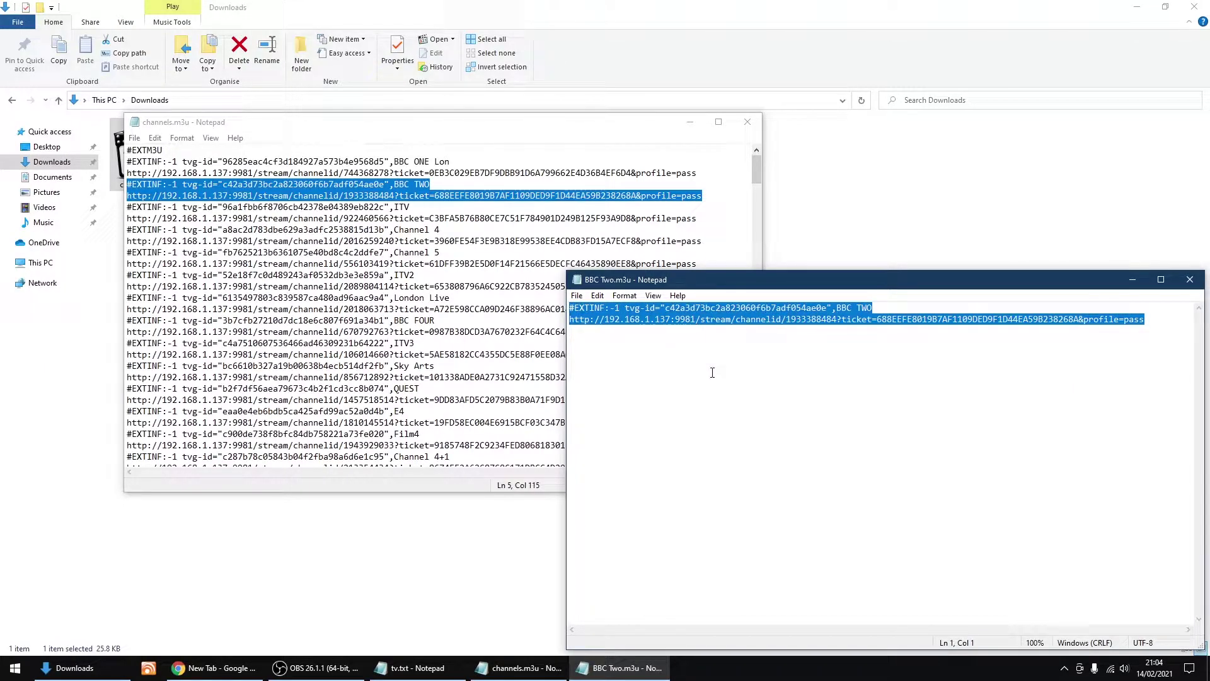
key(Delete)
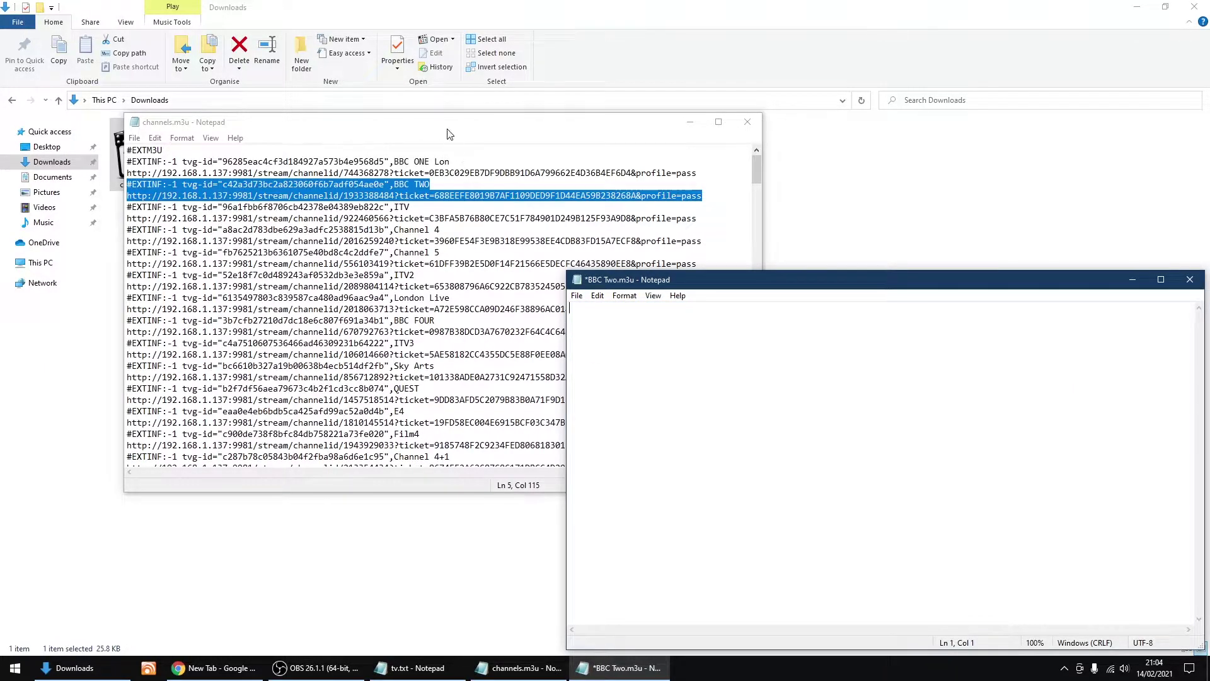
click(441, 132)
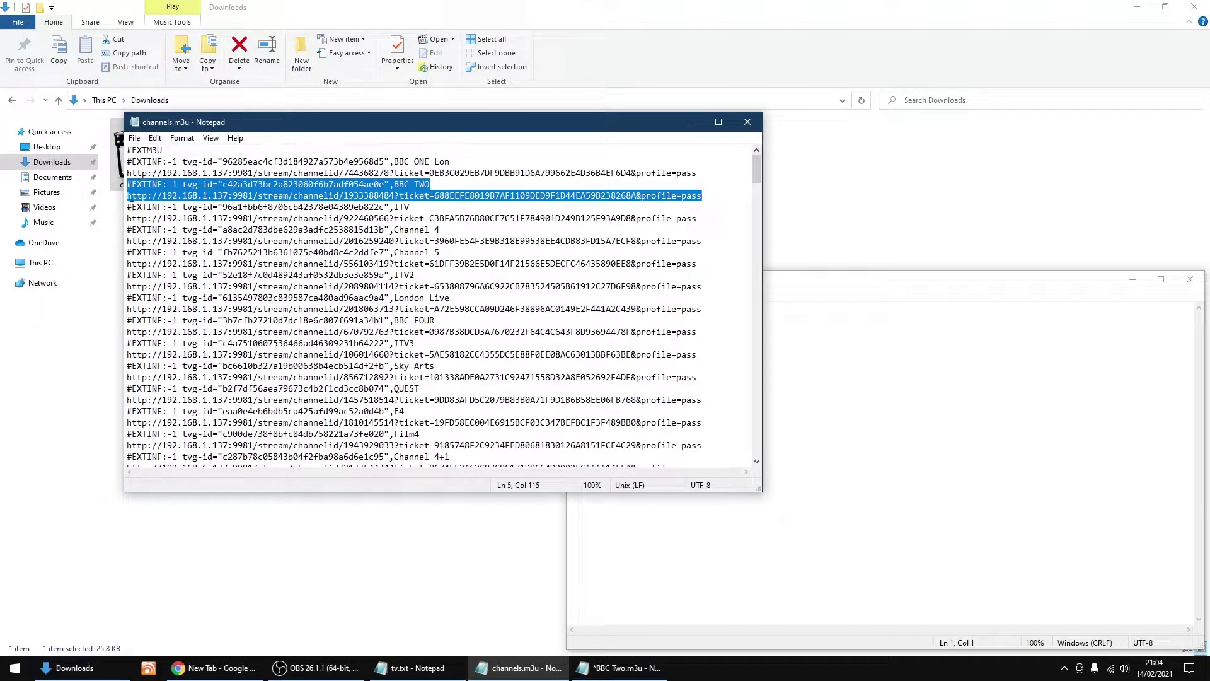
drag(128, 207, 414, 204)
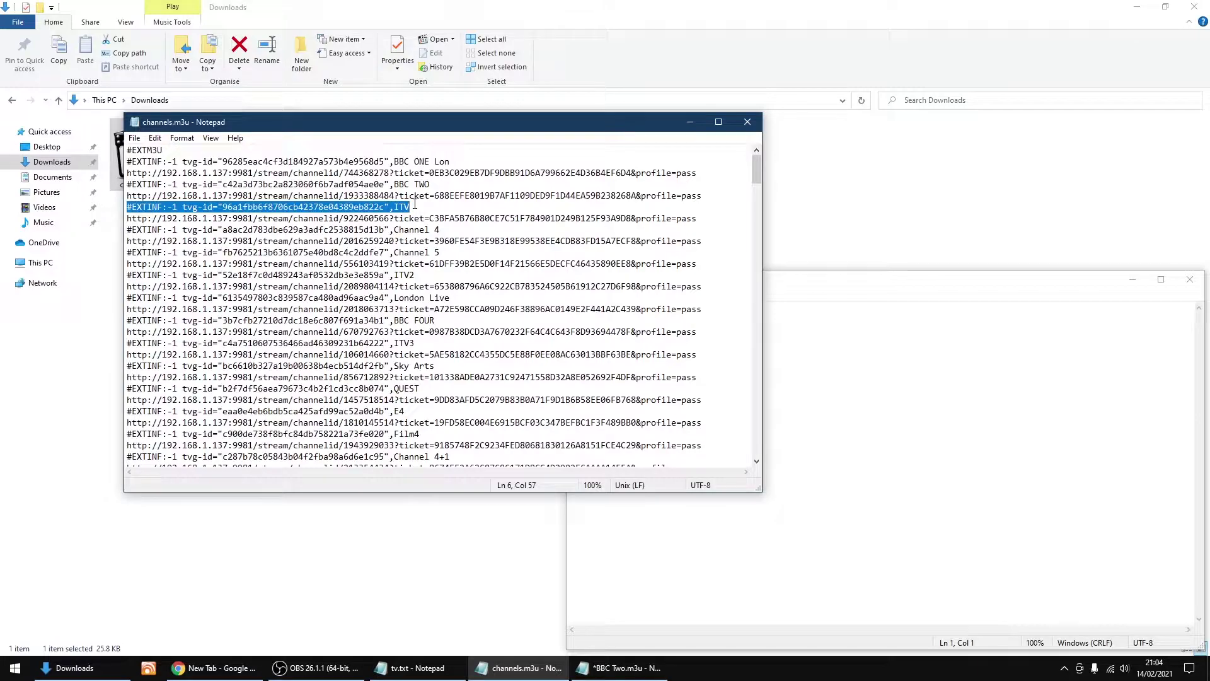
drag(475, 209, 705, 217)
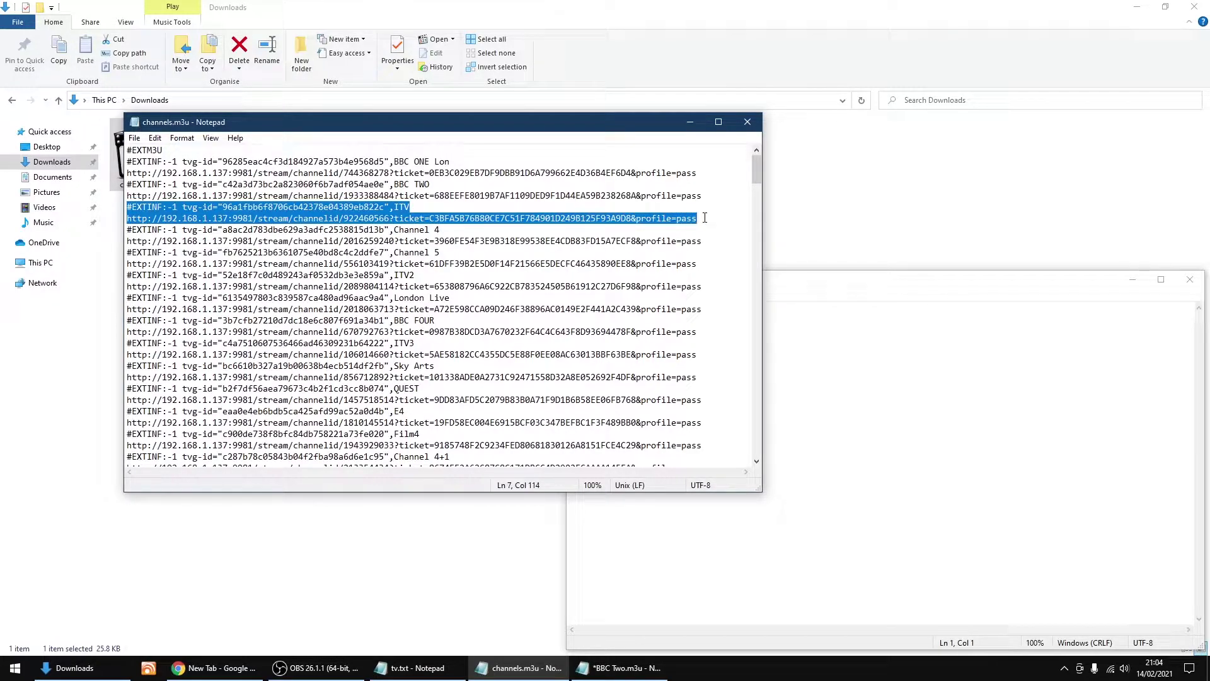
right_click(356, 215)
click(378, 250)
Paste the ITV lines into the playlist and save it as ITV.m3u.
click(883, 378)
right_click(681, 339)
click(699, 378)
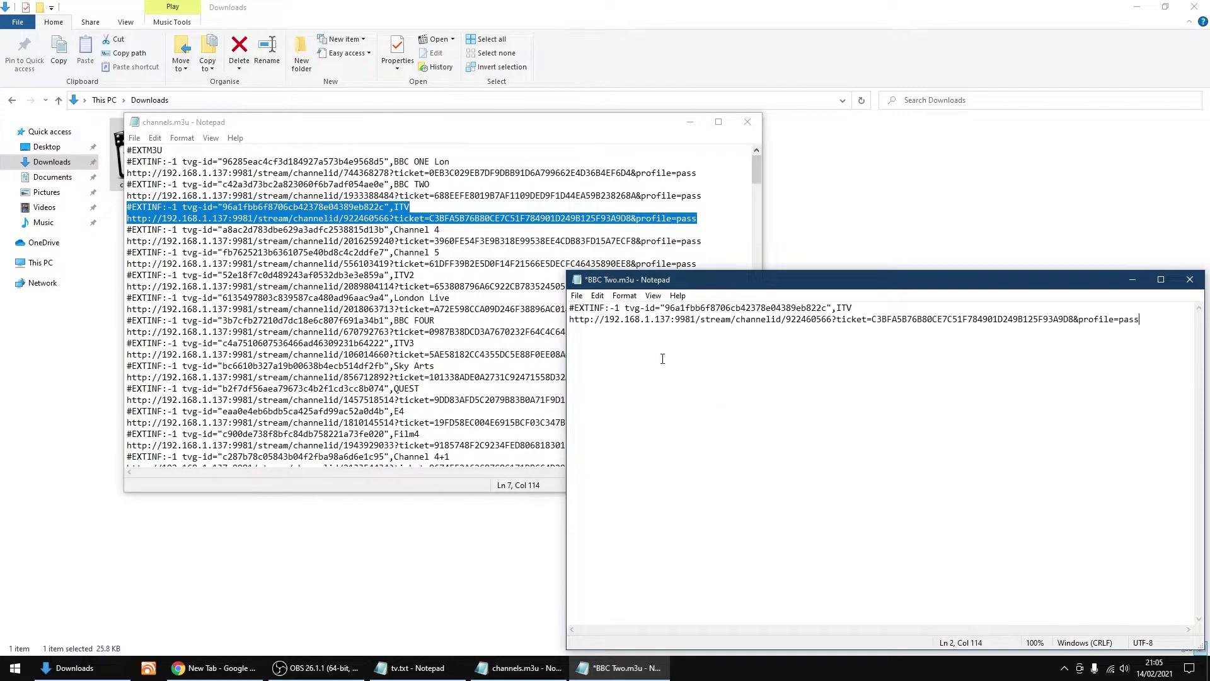
click(577, 295)
click(606, 353)
text(ITV.m3u)
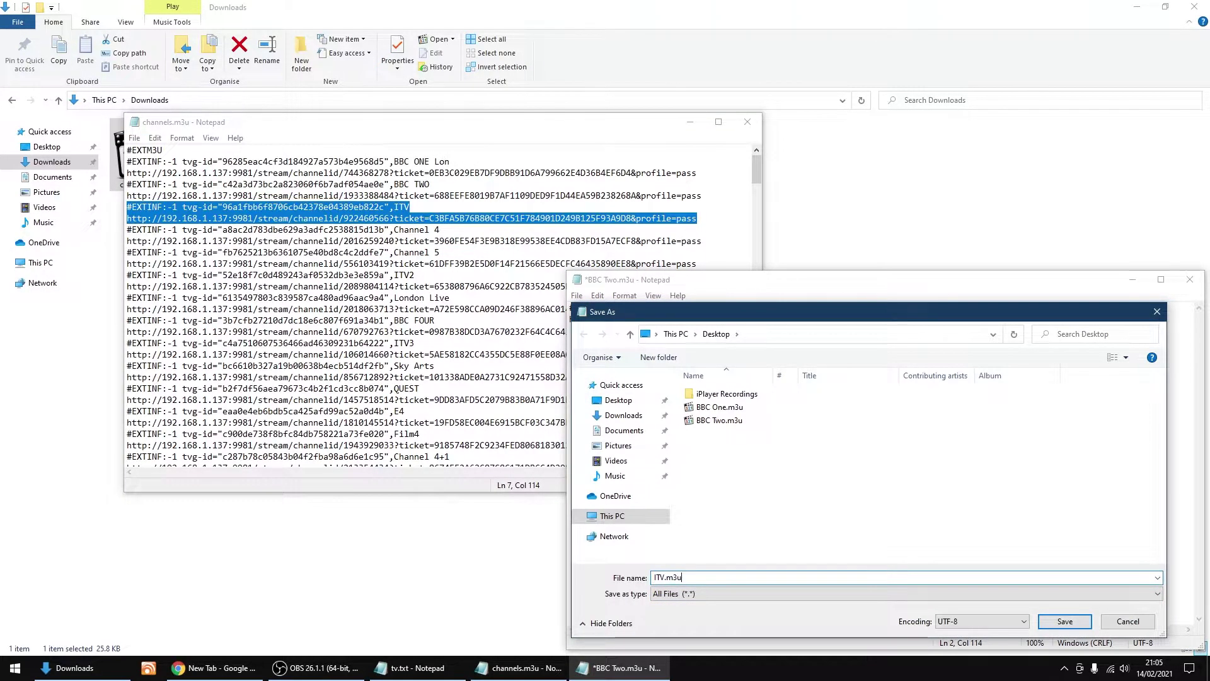
click(1065, 621)
Clear the ITV lines and copy the two Channel 4 lines from channels.m3u.
drag(1141, 321, 733, 350)
key(ctrl+a)
key(Delete)
drag(127, 229, 702, 240)
right_click(369, 240)
click(398, 276)
Paste the Channel 4 lines into the playlist and save it as Channel 4.m3u.
click(710, 400)
key(ctrl+v)
key(ctrl+shift+s)
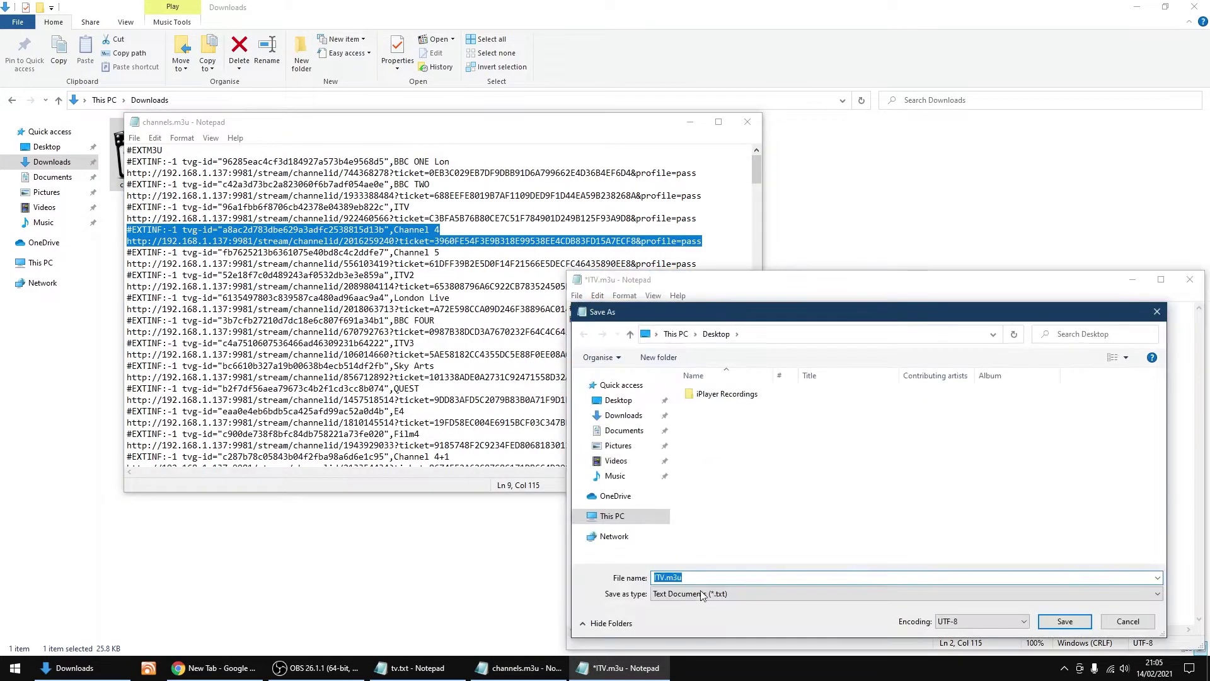
text(Channel 4.m3u)
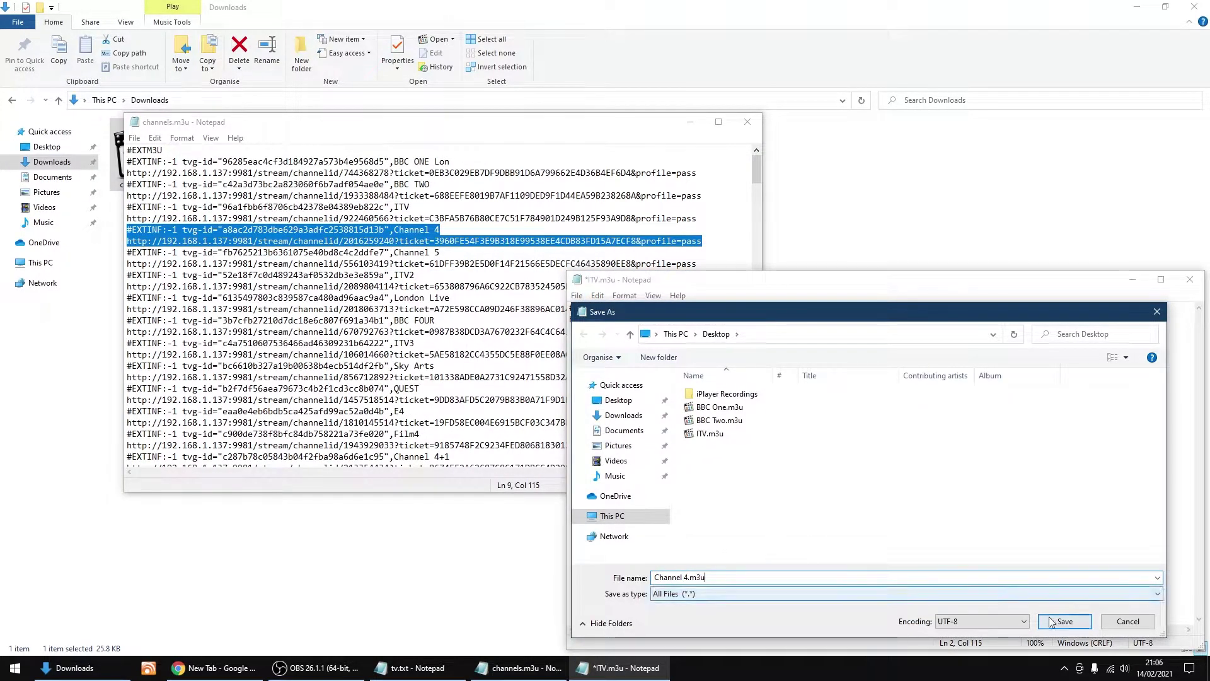
key(Return)
Clear the Channel 4 lines and select the two Channel 5 lines in channels.m3u.
key(shift+Up)
key(shift+Home)
key(Delete)
click(521, 667)
drag(127, 252, 697, 264)
Copy the Channel 5 lines into the empty playlist document.
right_click(408, 259)
click(457, 297)
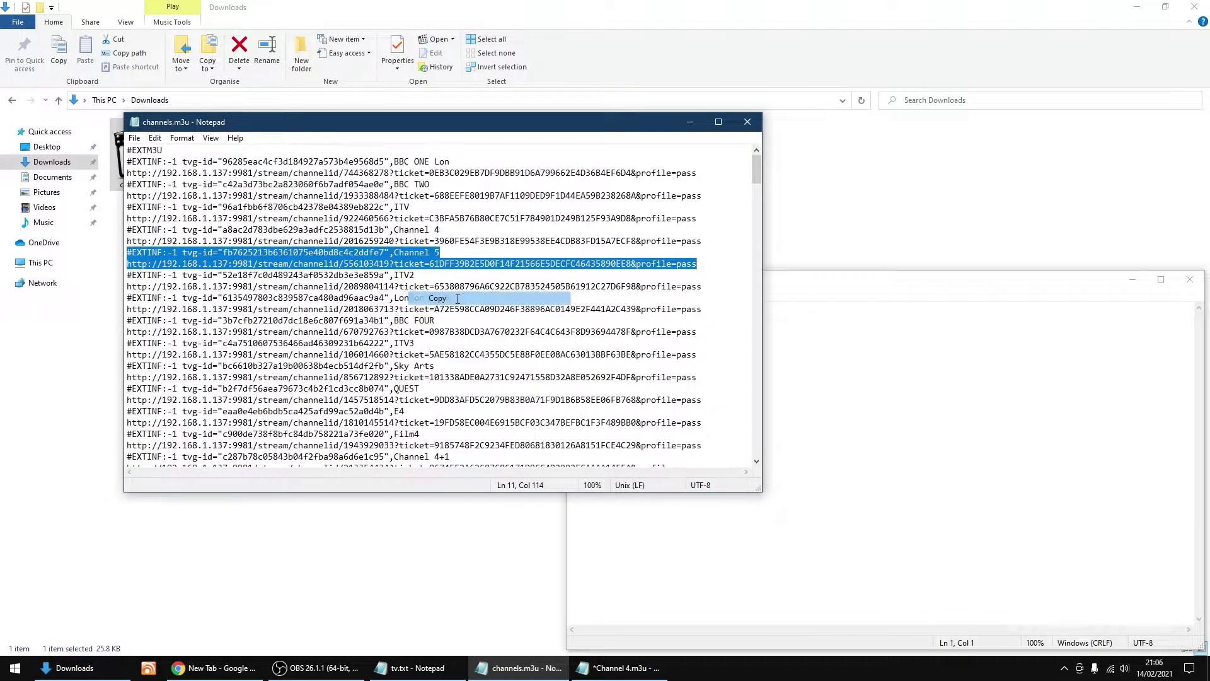
click(776, 335)
right_click(694, 326)
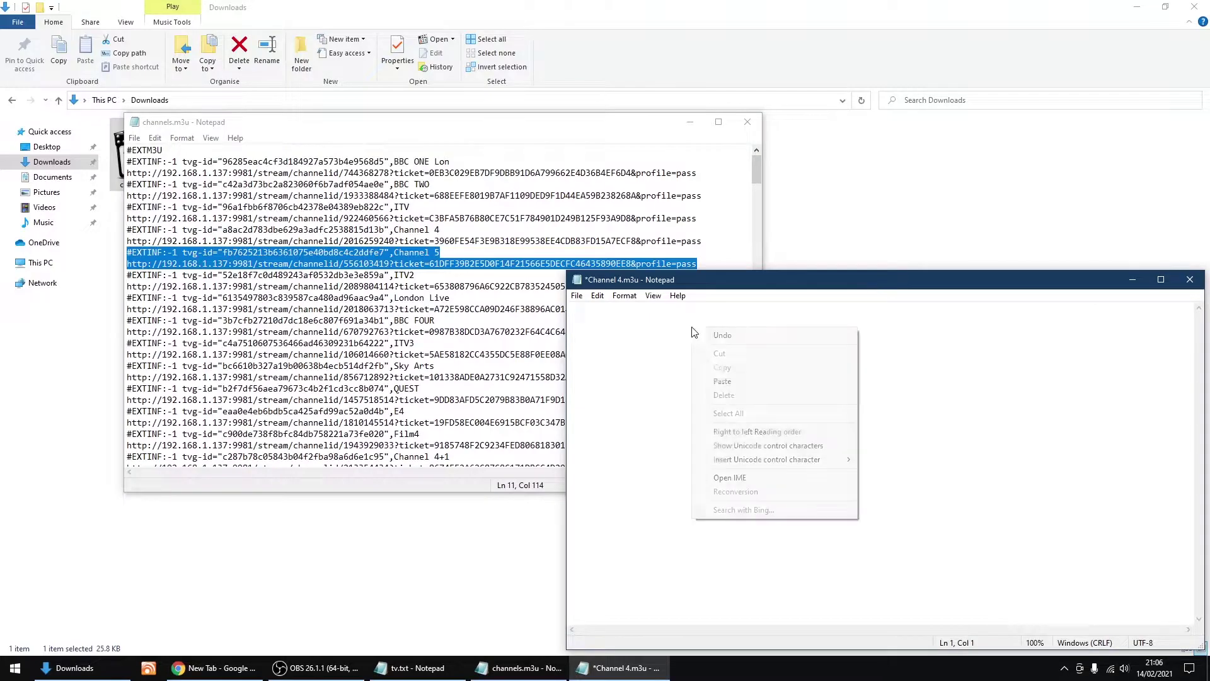
click(726, 381)
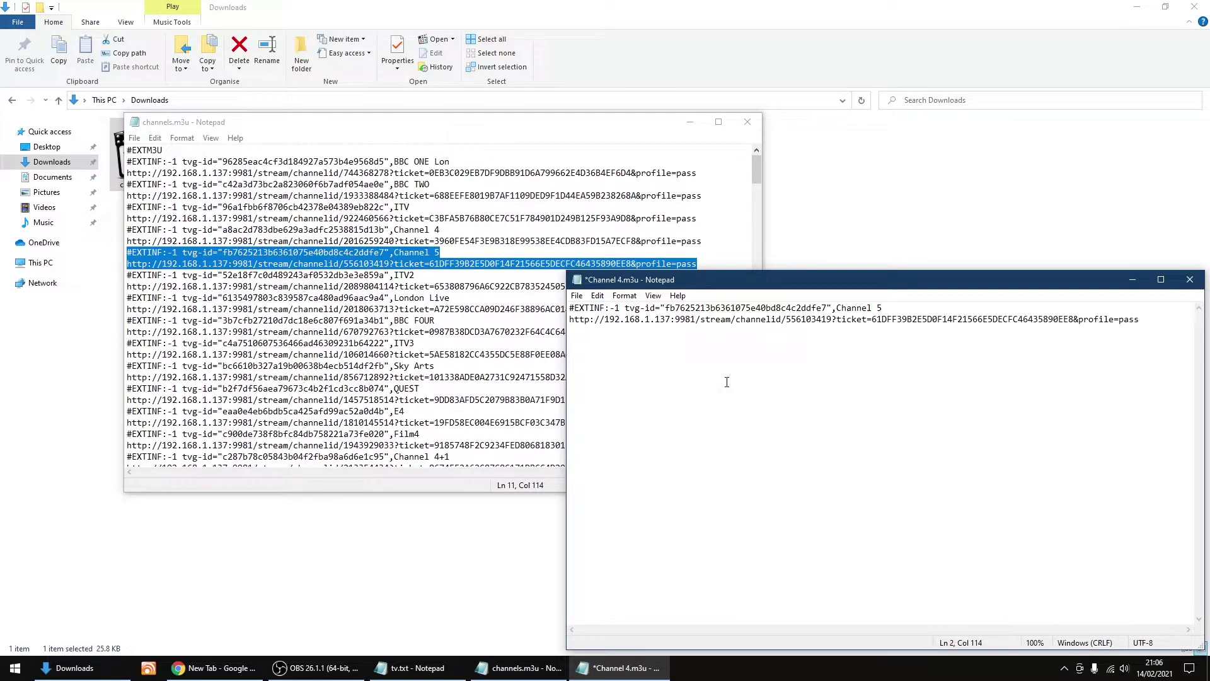
Save the playlist to the Desktop as Channel 5.m3u with All Files type.
click(576, 296)
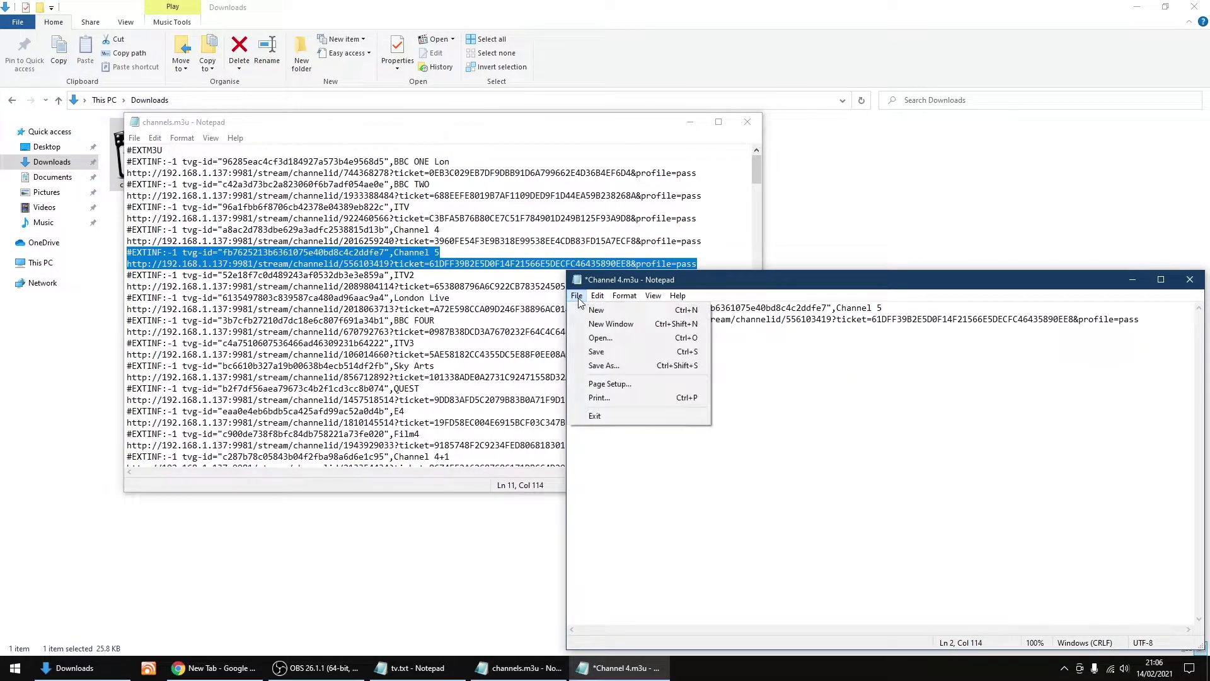
click(619, 366)
click(685, 597)
click(672, 619)
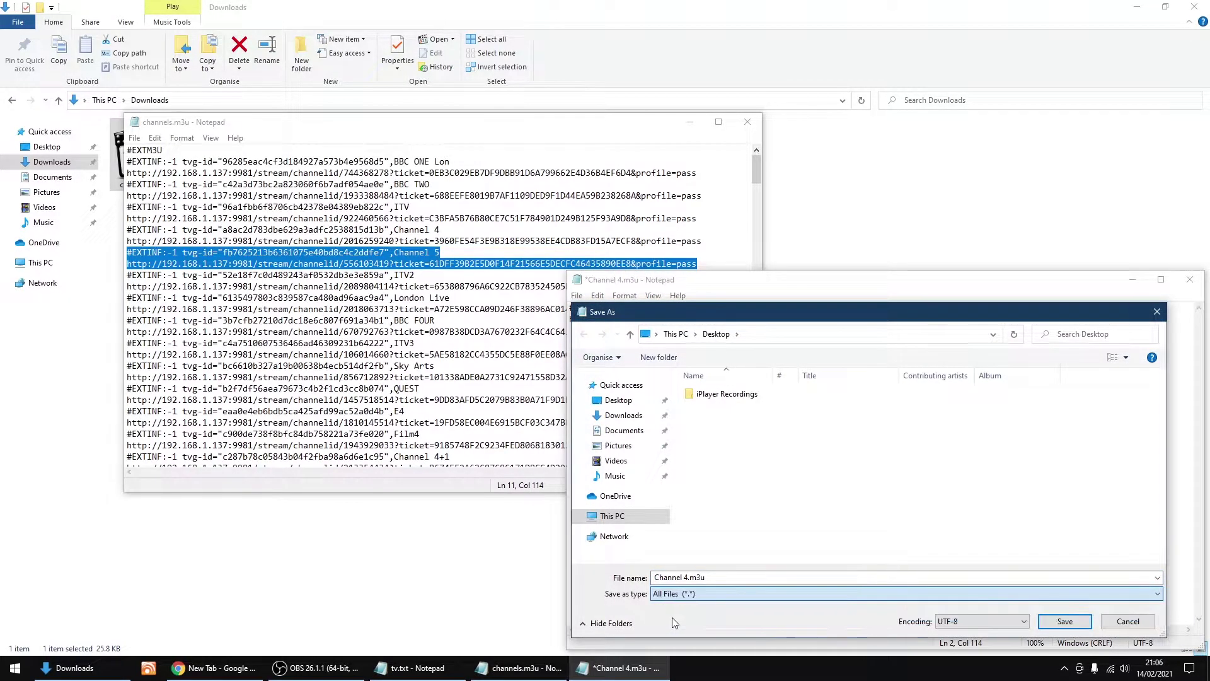
click(719, 577)
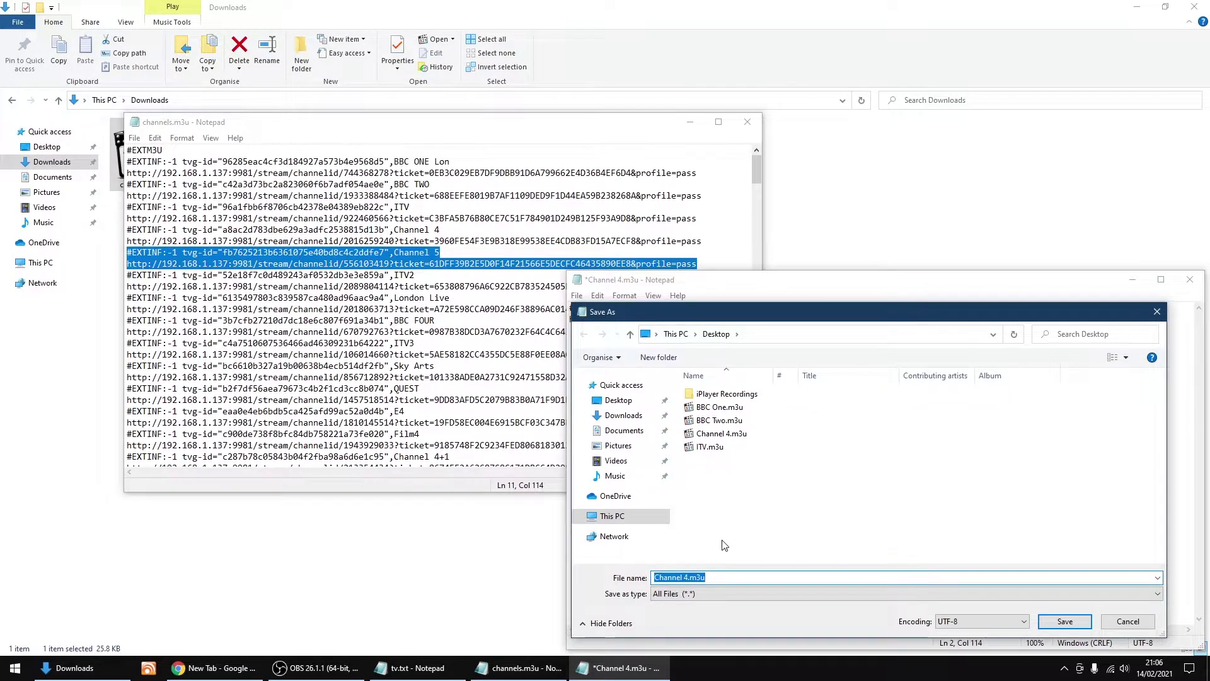
text(Cha)
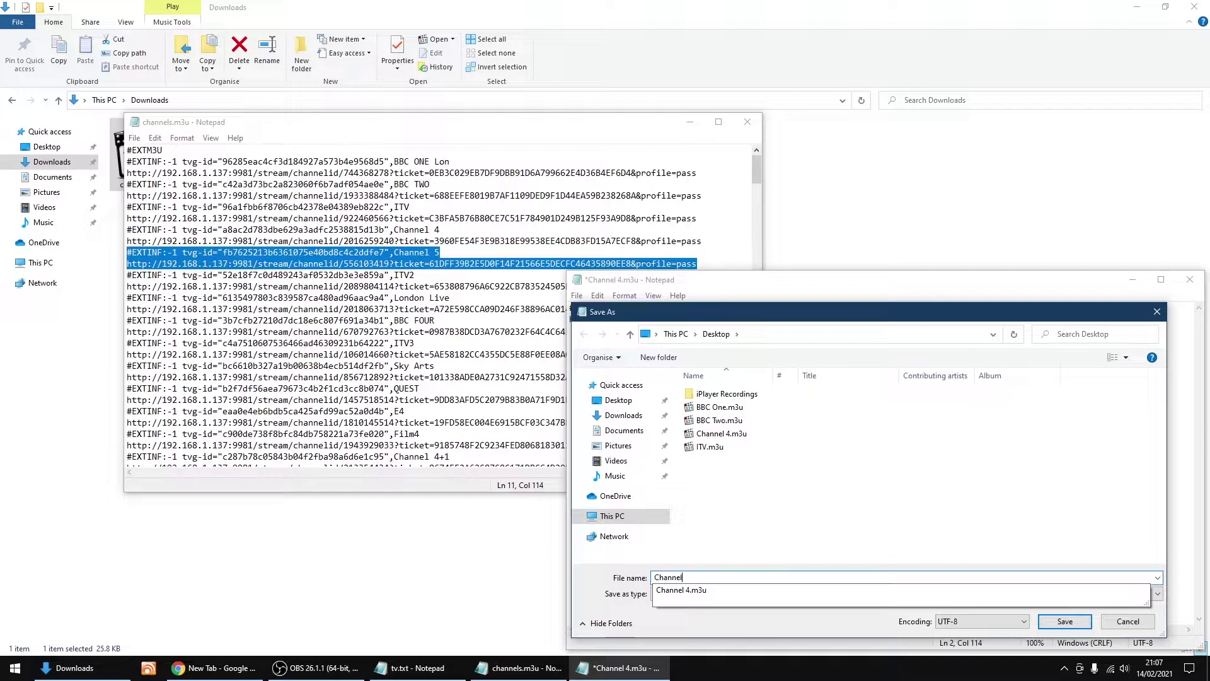
text(nnel 5)
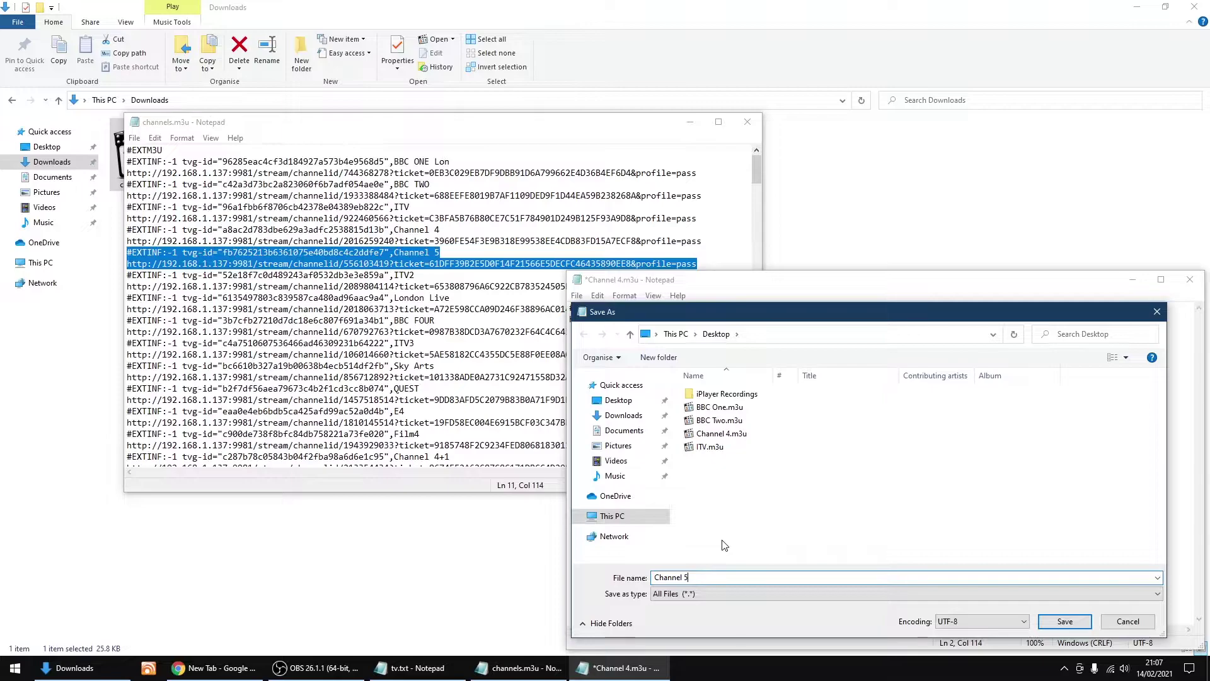
text(.m3u)
click(1064, 622)
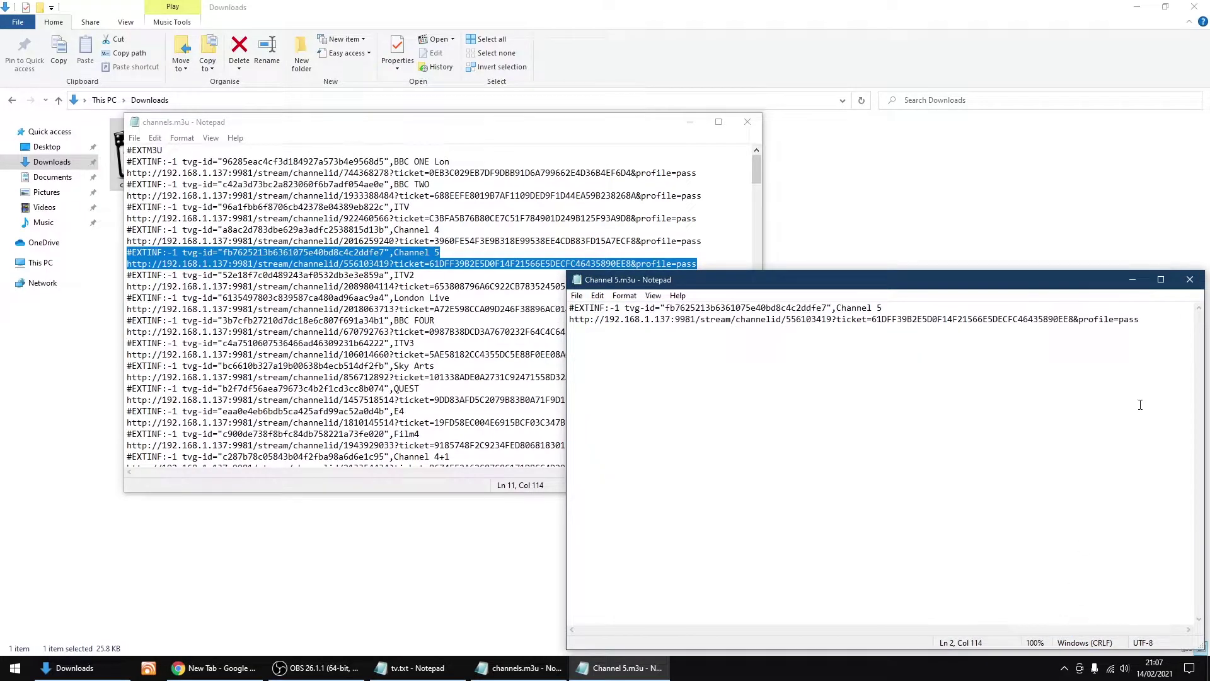
Close the Channel 5 playlist, the channels.m3u window and the Downloads folder.
click(1190, 281)
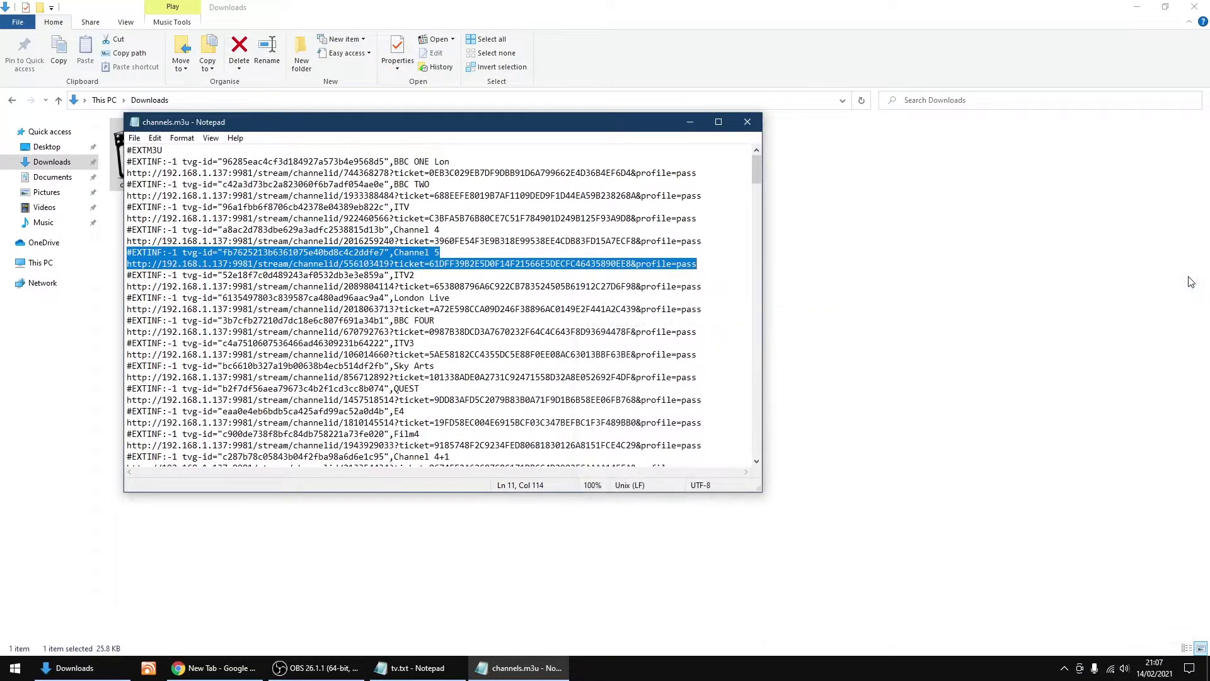
drag(561, 127, 714, 192)
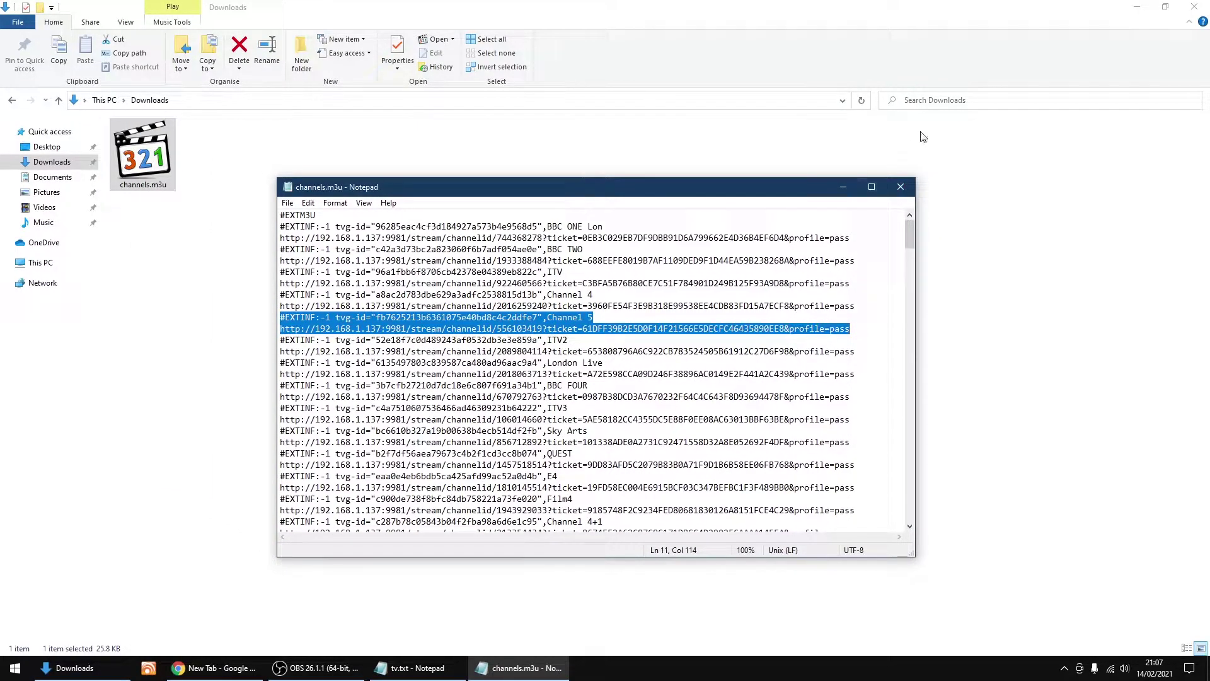
click(902, 188)
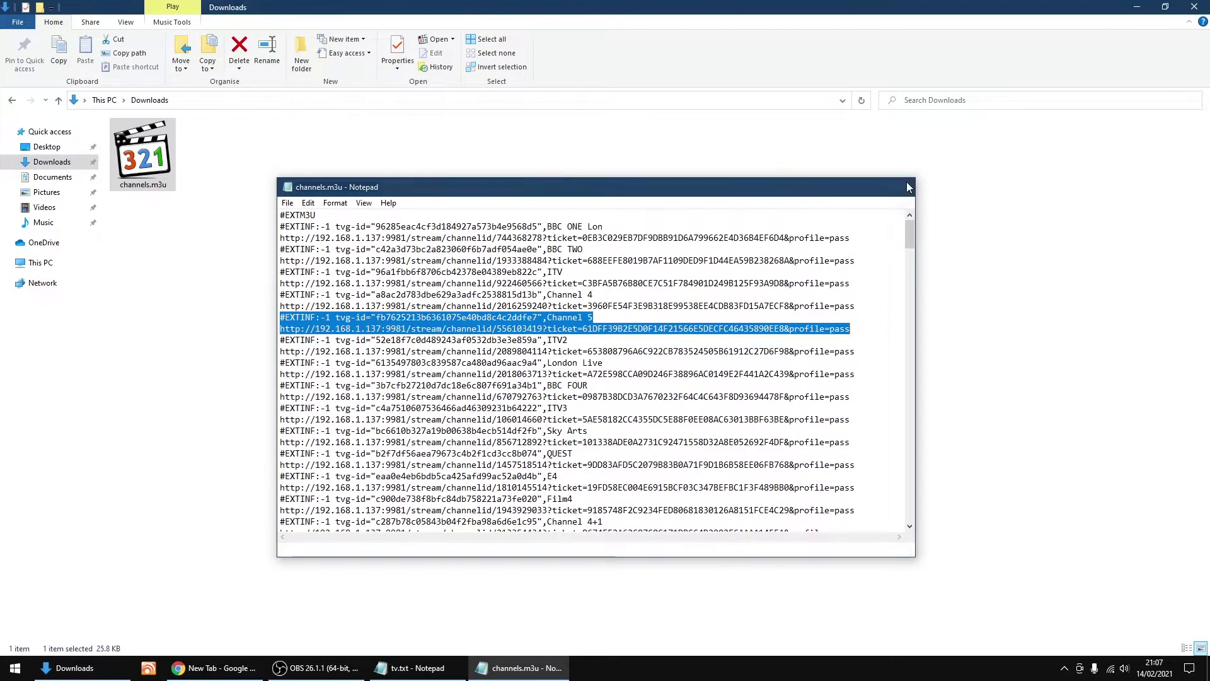
click(1195, 10)
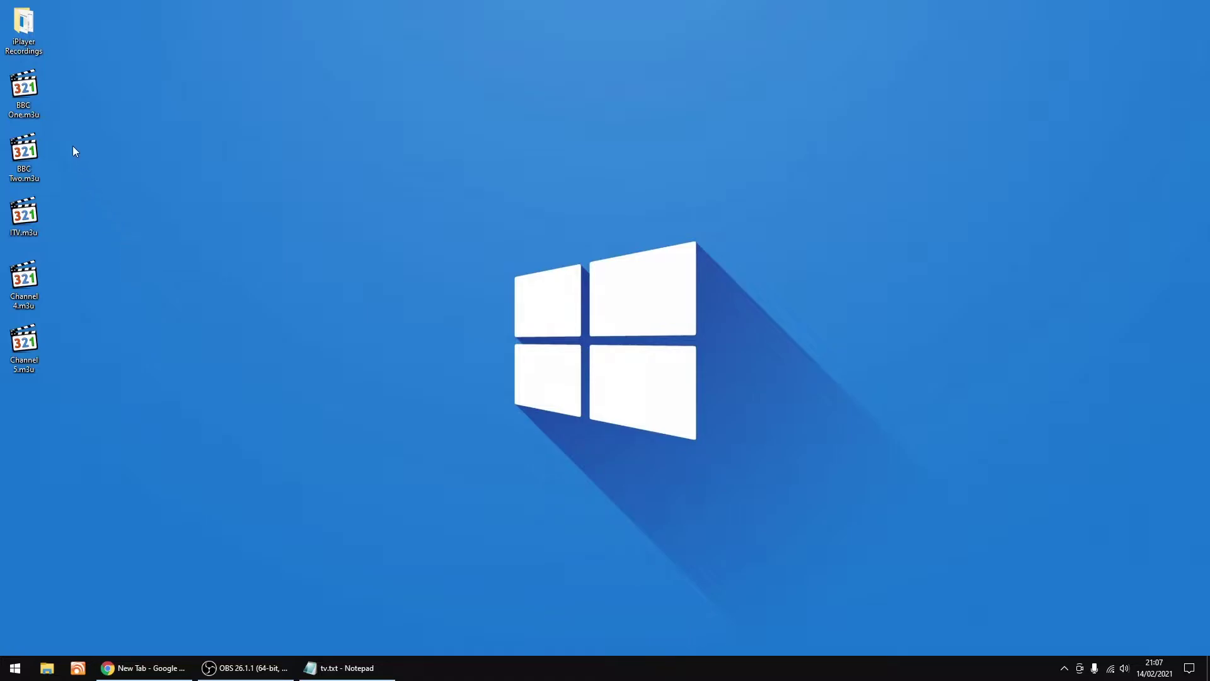
Play BBC One.m3u in MPC-HC and set the volume to 35%.
double_click(20, 92)
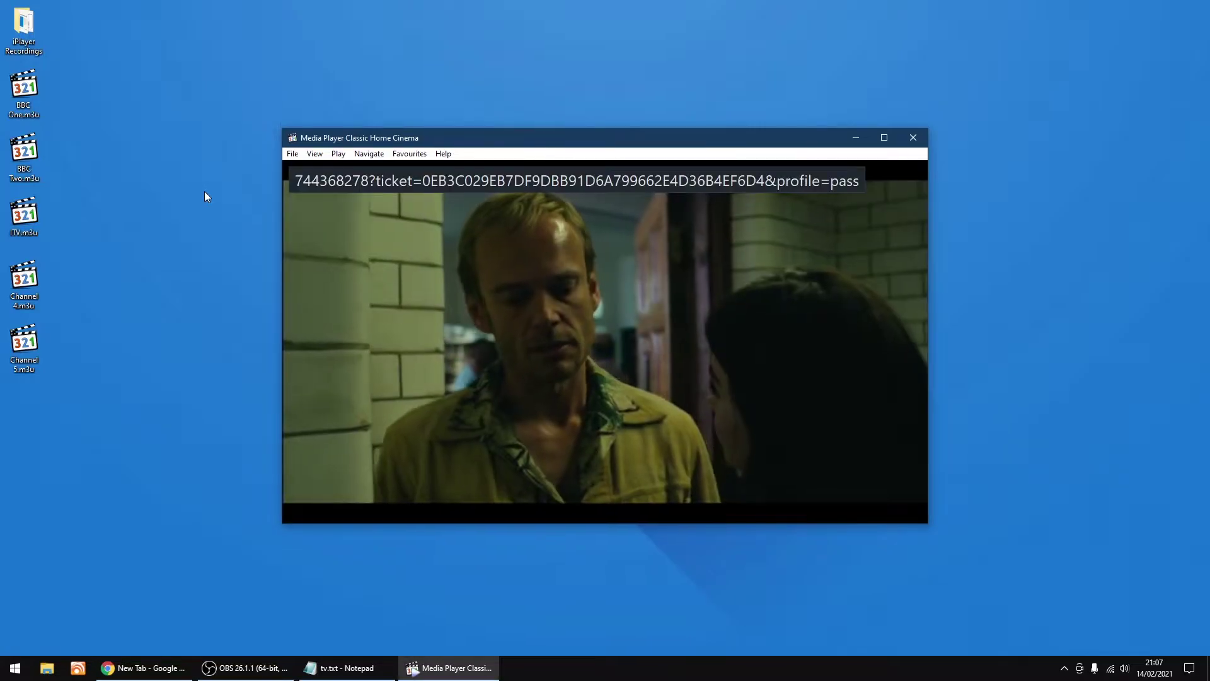
scroll(359, 301, down, 5)
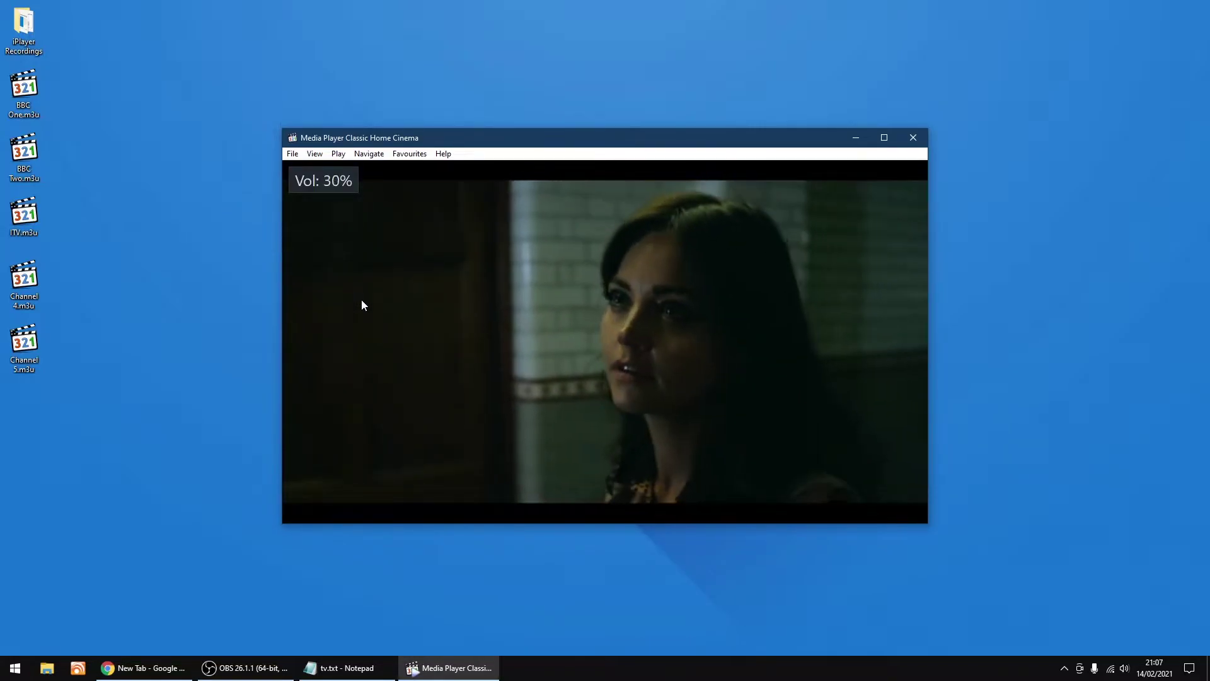
scroll(361, 300, up, 1)
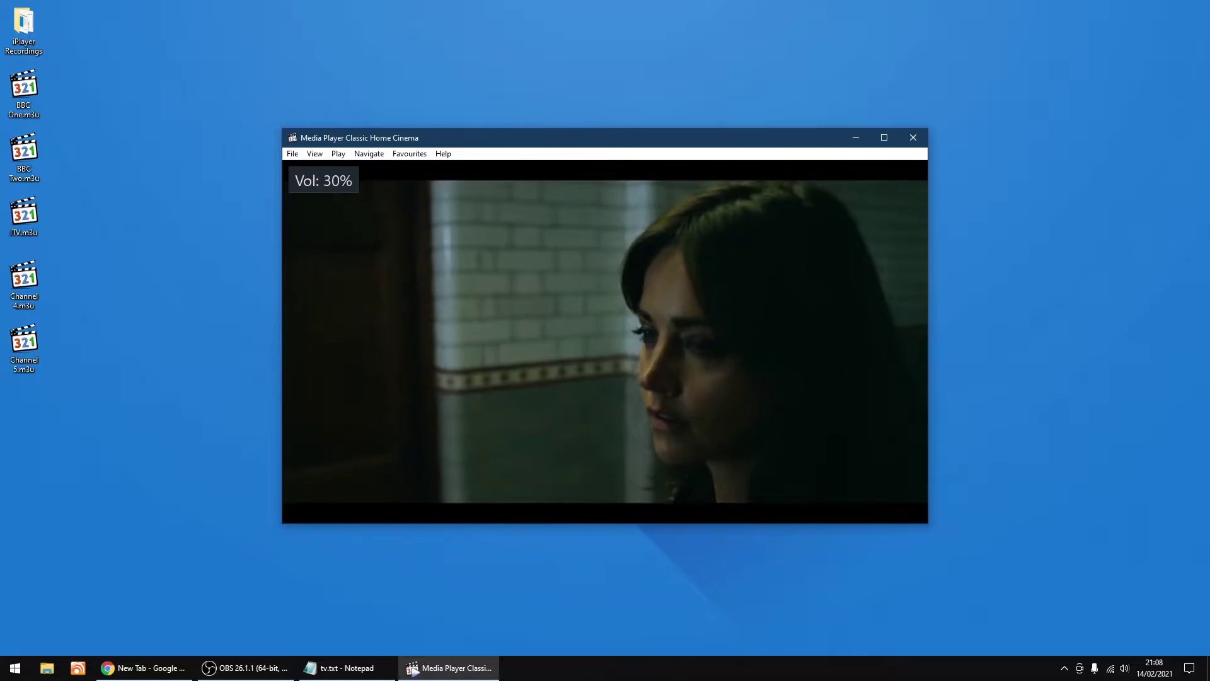
scroll(361, 300, up, 1)
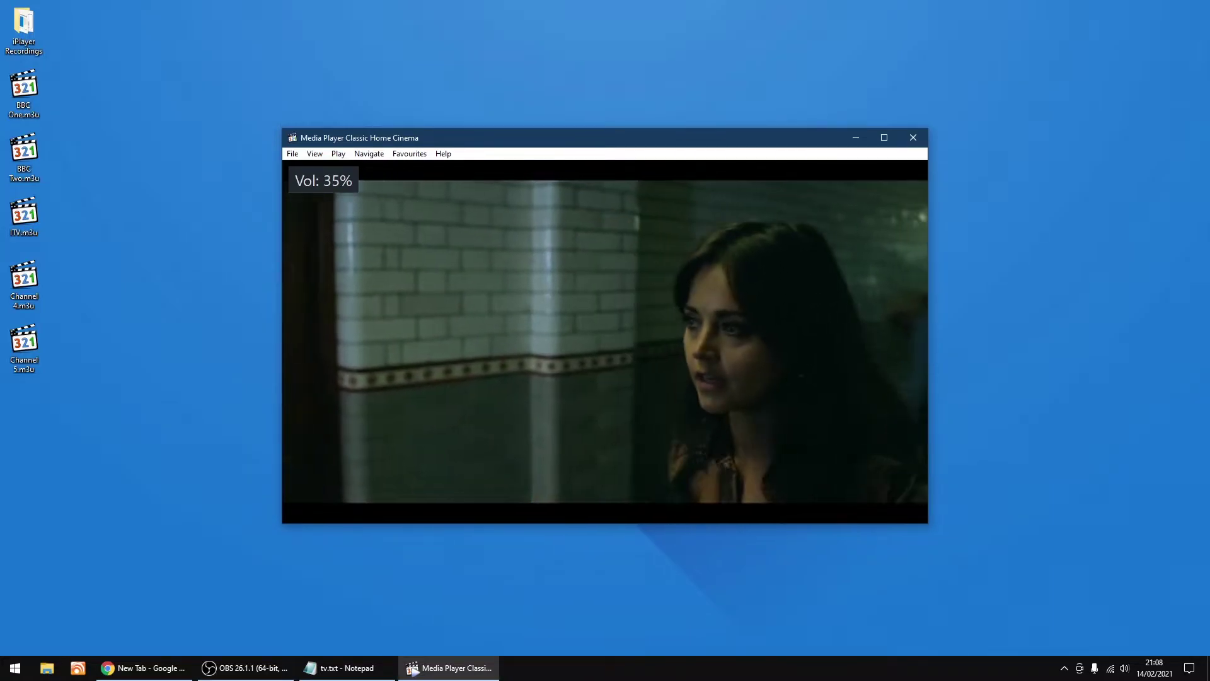
Check the BBC One stream full screen and back, then select BBC Two.m3u.
double_click(414, 287)
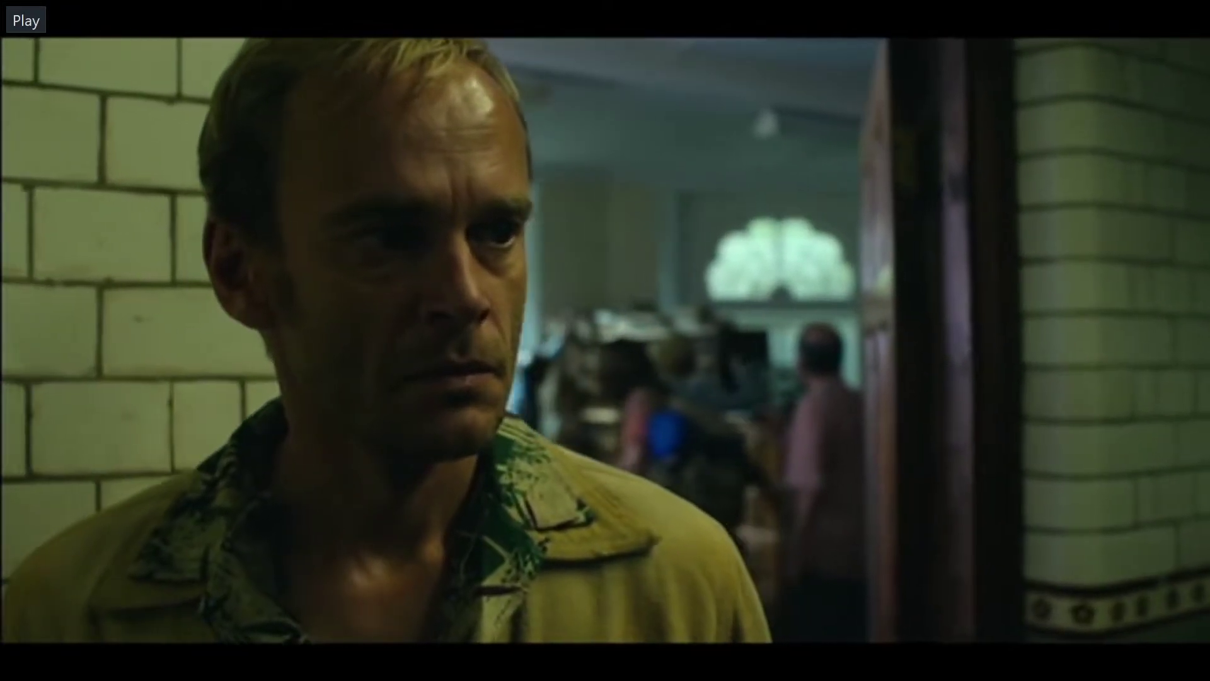
double_click(414, 286)
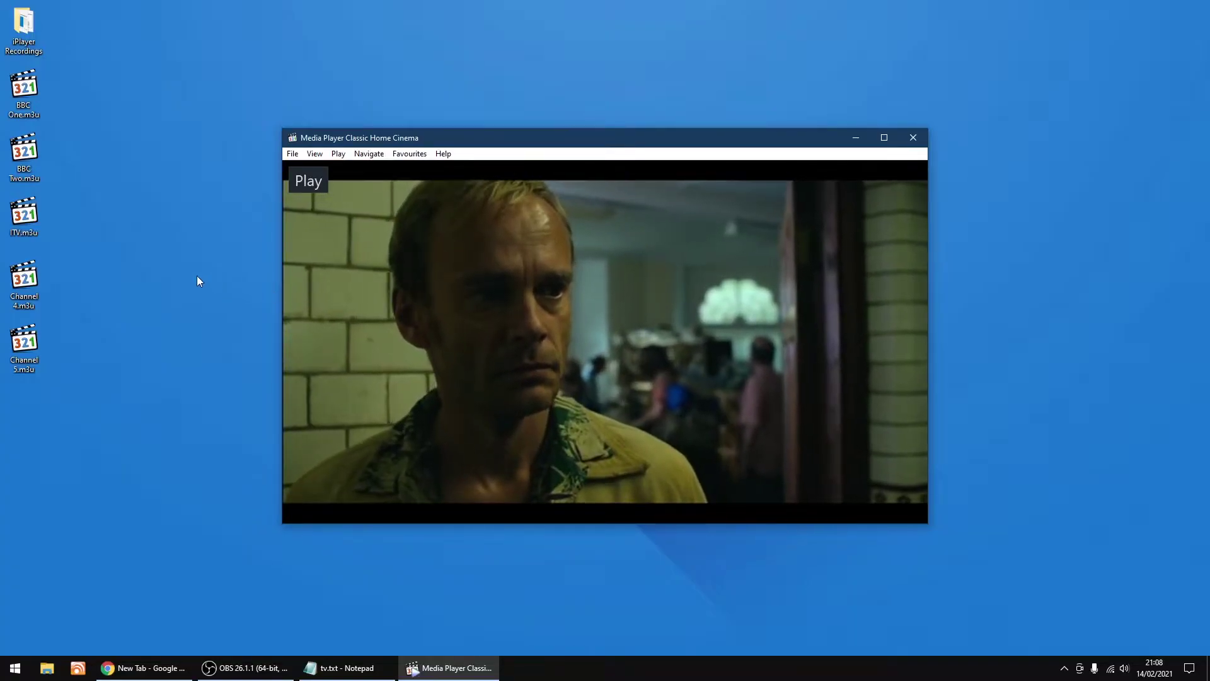
click(20, 157)
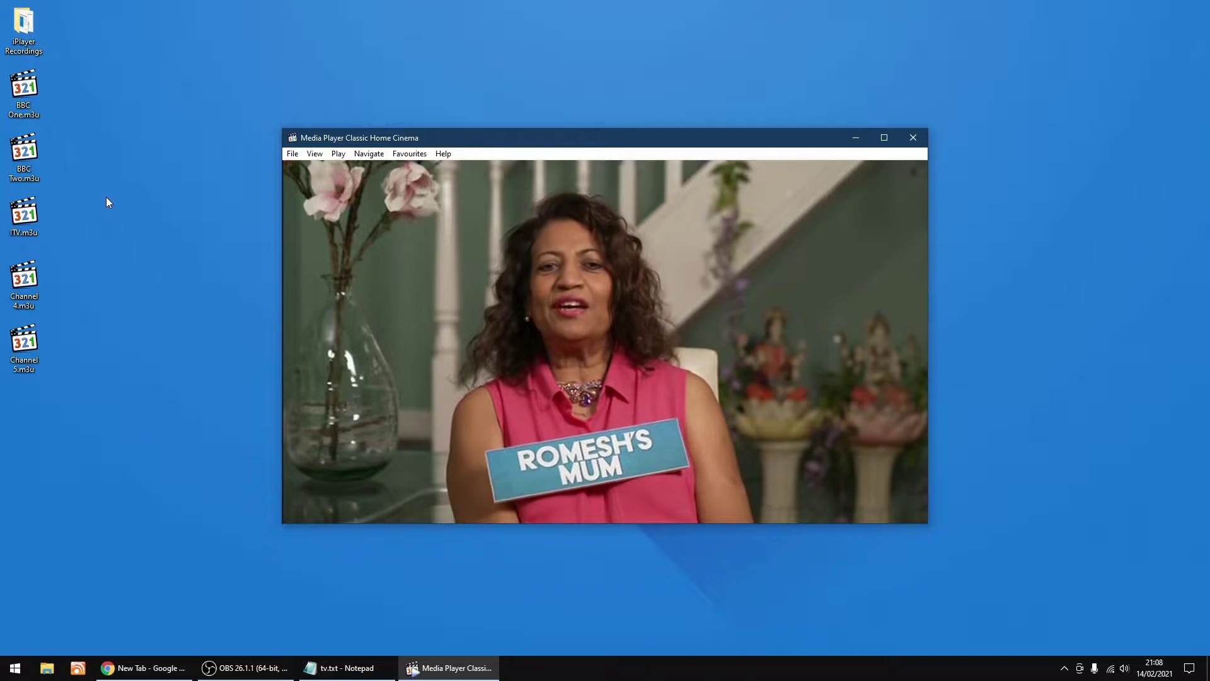
Check the BBC Two stream full screen and back, then play ITV.m3u.
double_click(371, 279)
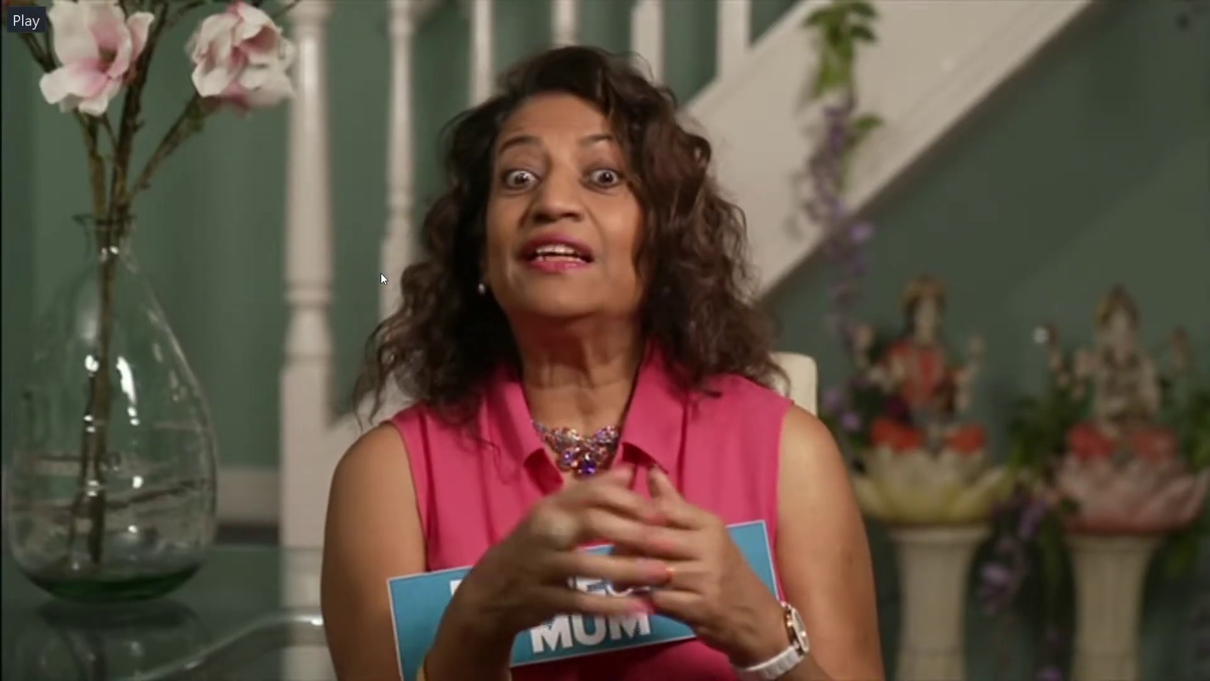
double_click(380, 274)
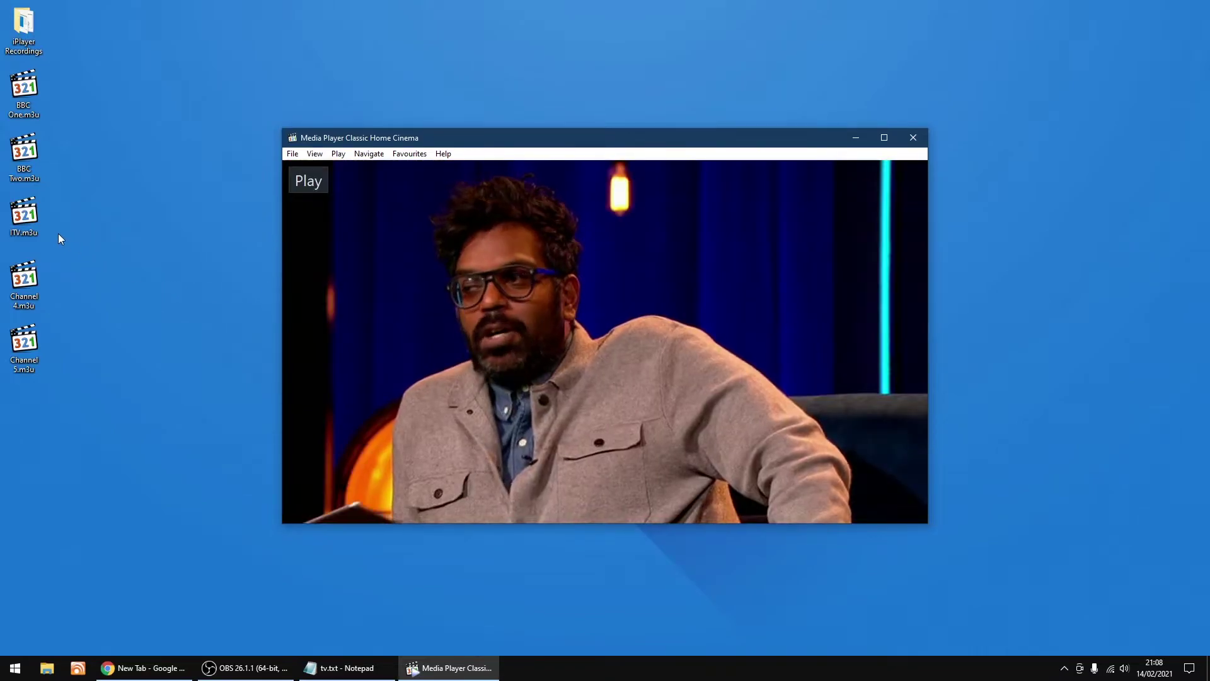
click(37, 218)
double_click(37, 218)
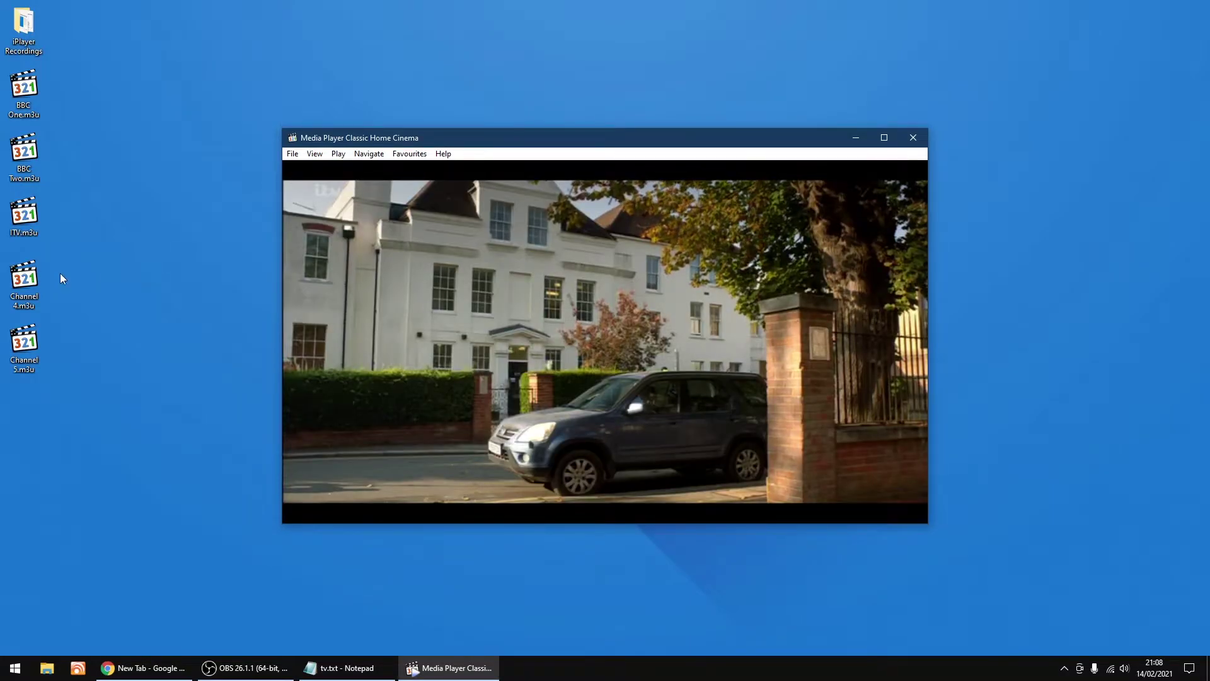
Play Channel 4.m3u and Channel 5.m3u, then close MPC-HC.
double_click(22, 284)
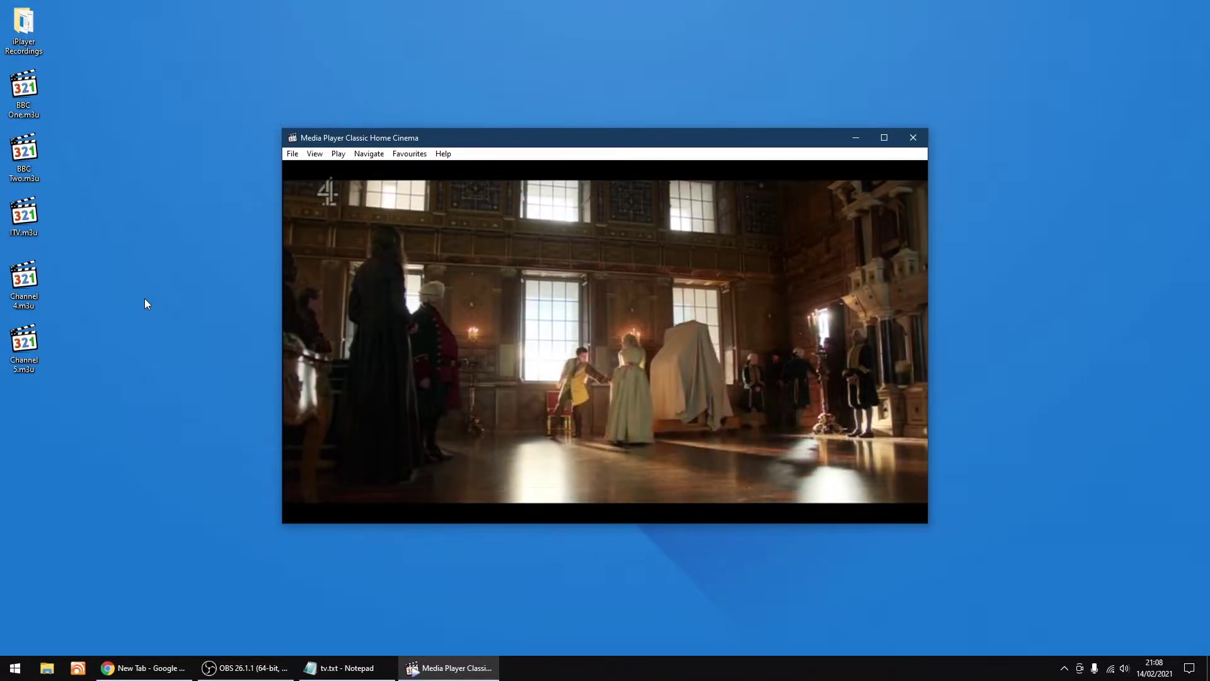
click(28, 344)
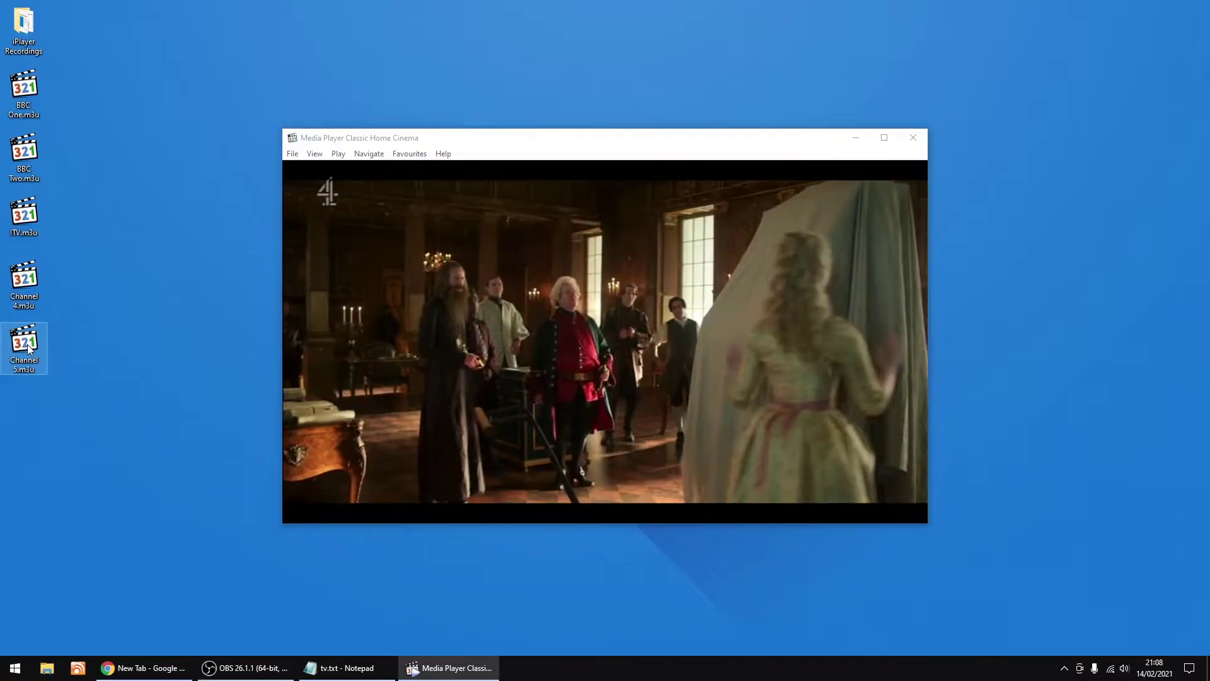
double_click(28, 344)
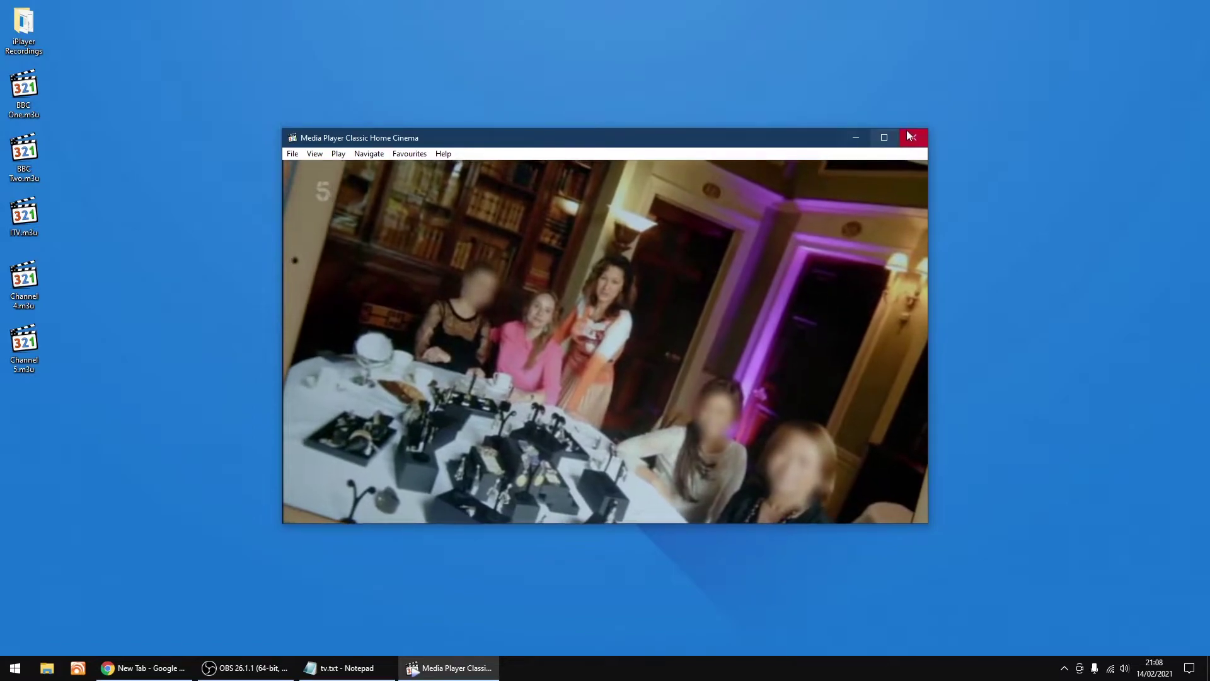
click(910, 132)
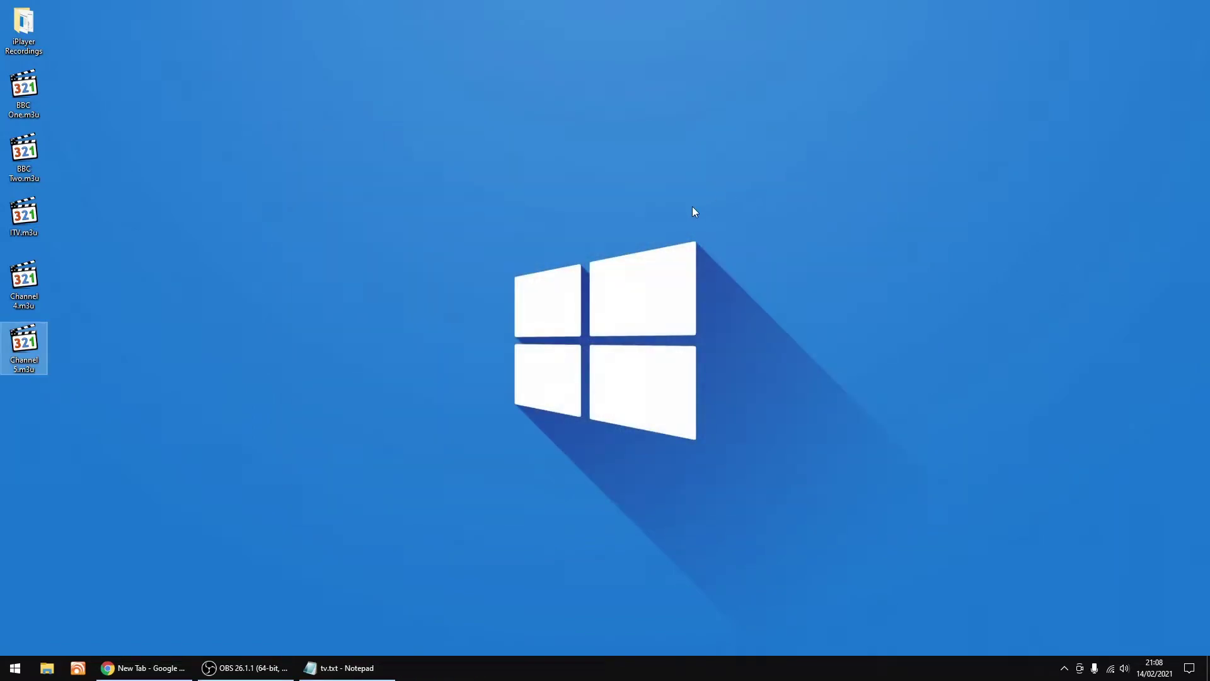
Open the UK TV & Radio Channel Logos bookmark and show its Download tab files.
click(488, 280)
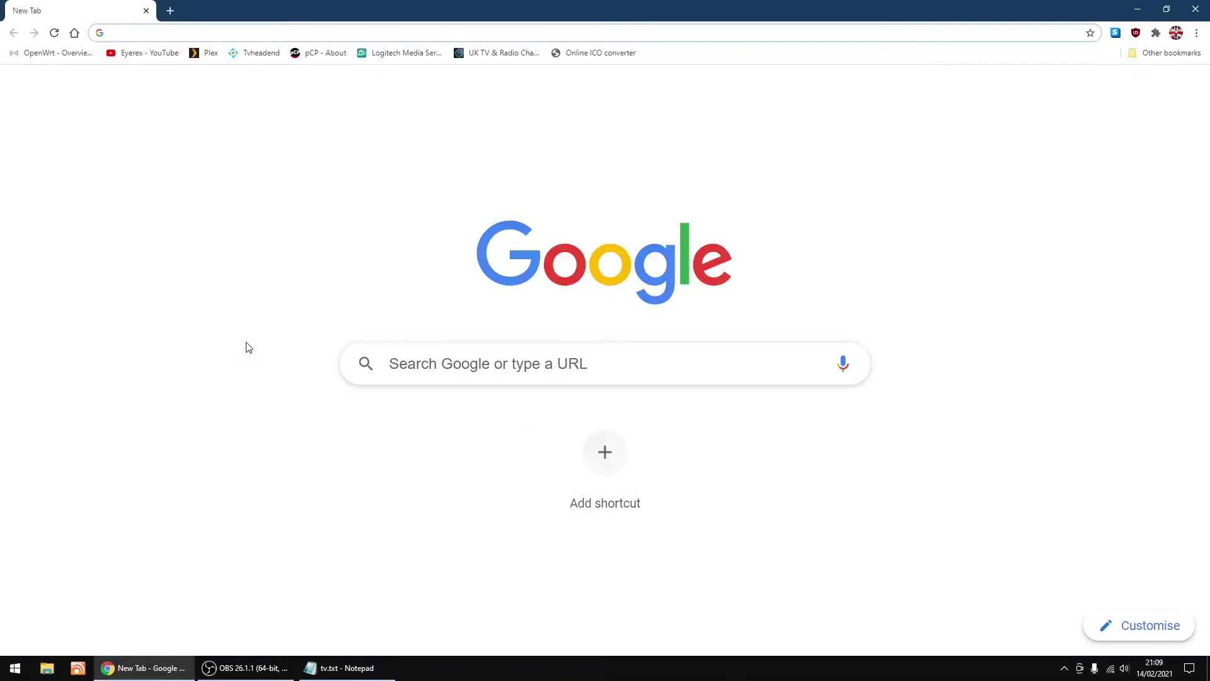
click(492, 55)
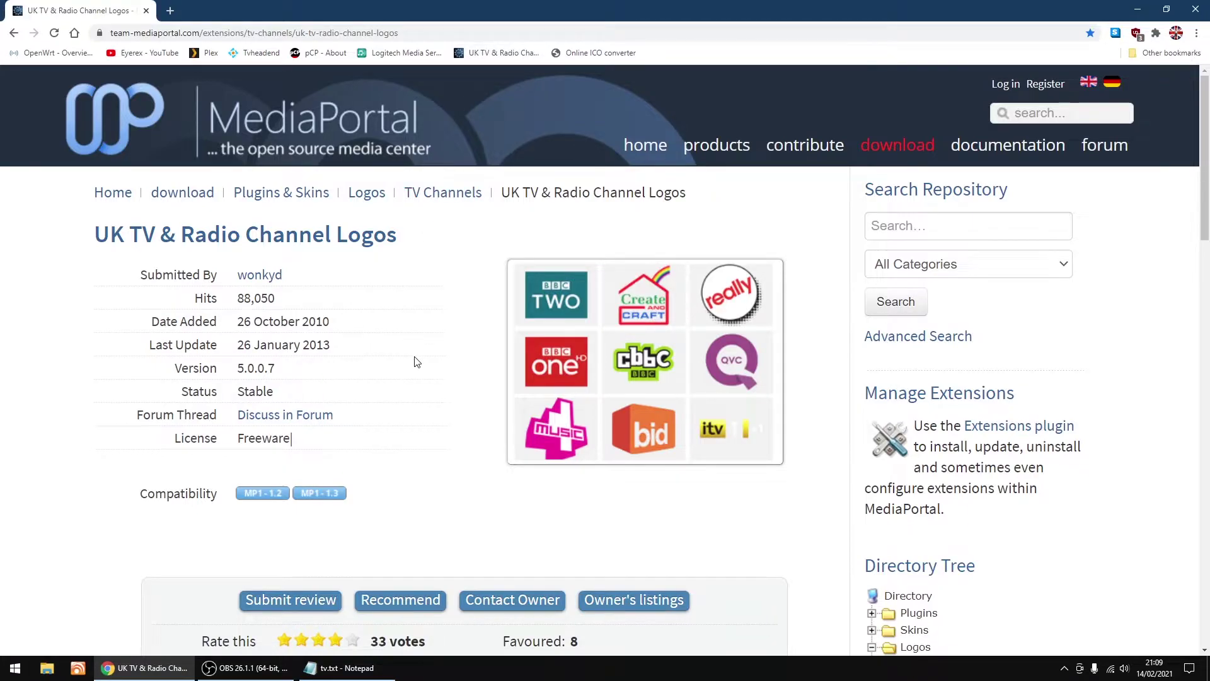
scroll(414, 360, down, 4)
scroll(415, 360, down, 1)
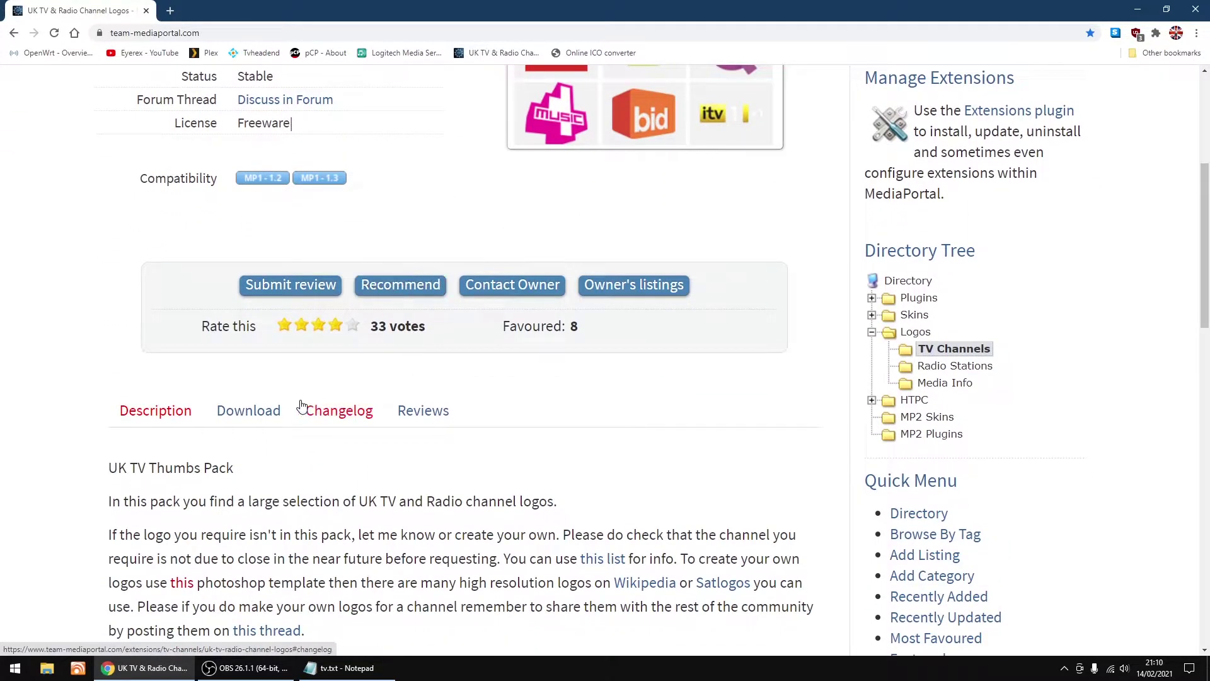
click(252, 415)
scroll(251, 414, down, 4)
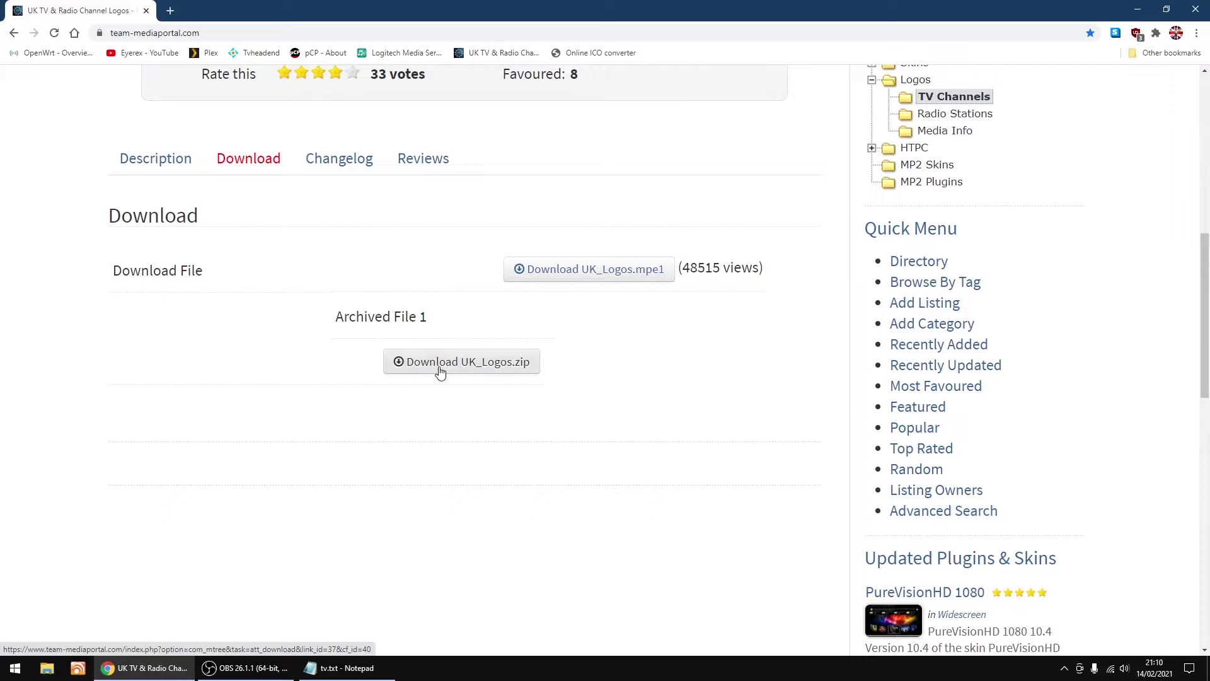
Save UK_Logos.zip to Downloads, close Chrome and open File Explorer from the taskbar.
click(474, 367)
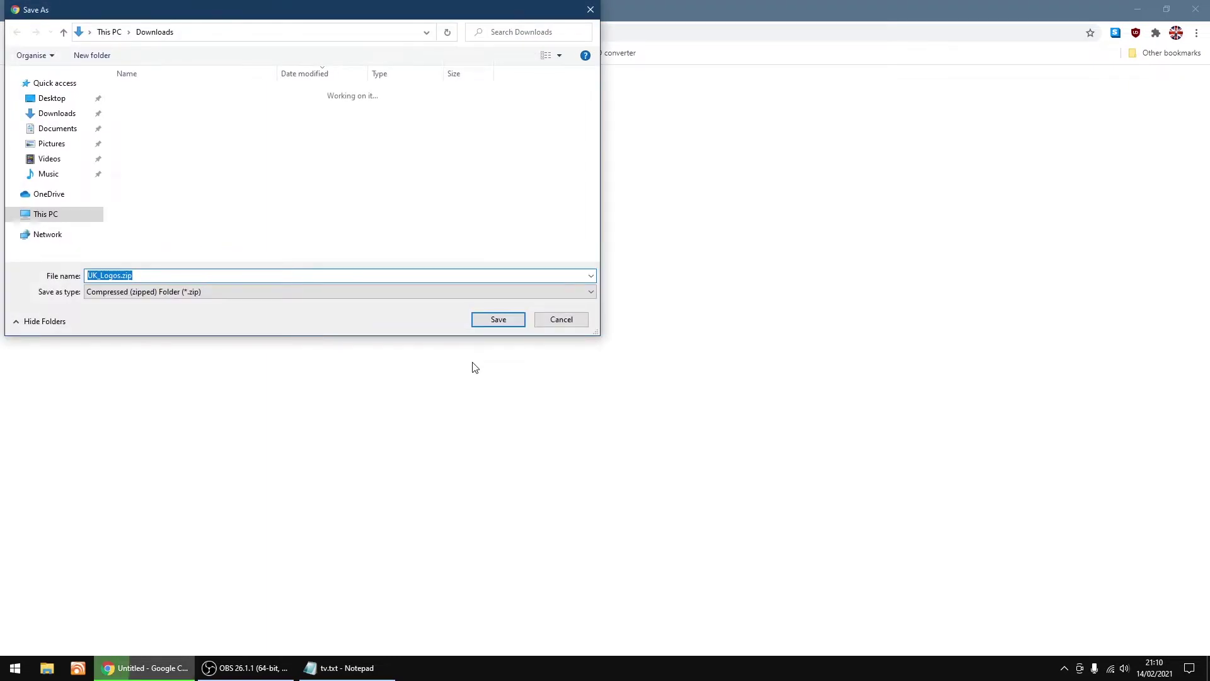
click(498, 321)
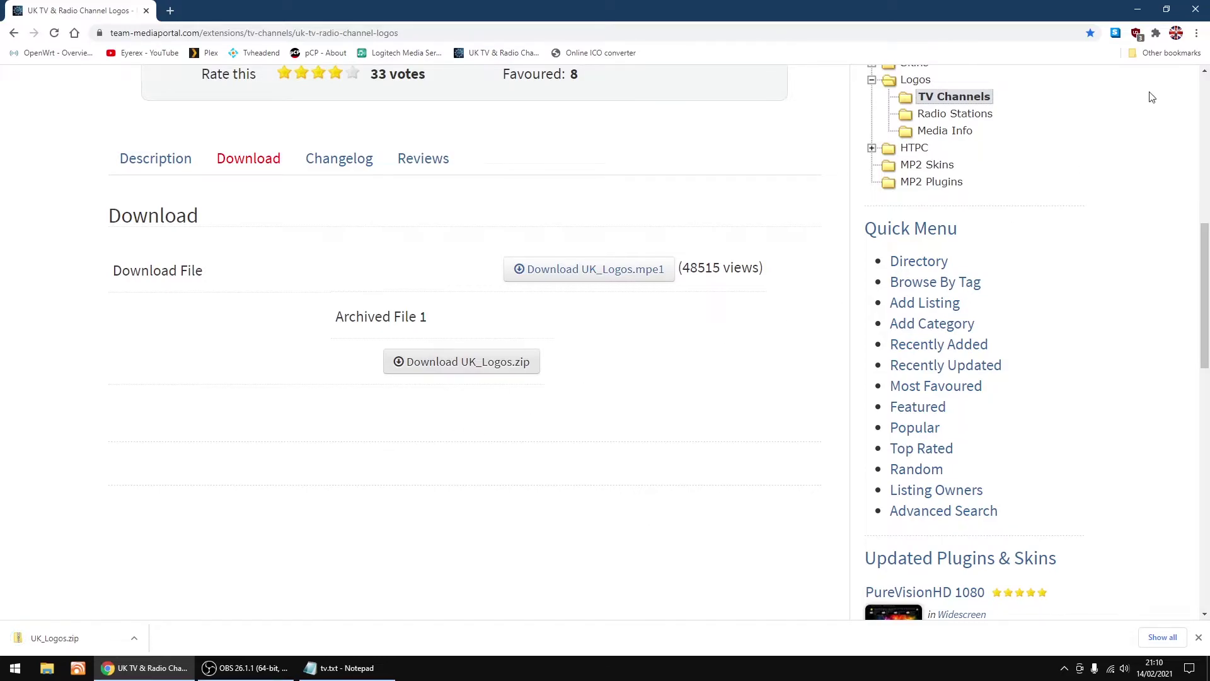
click(1203, 10)
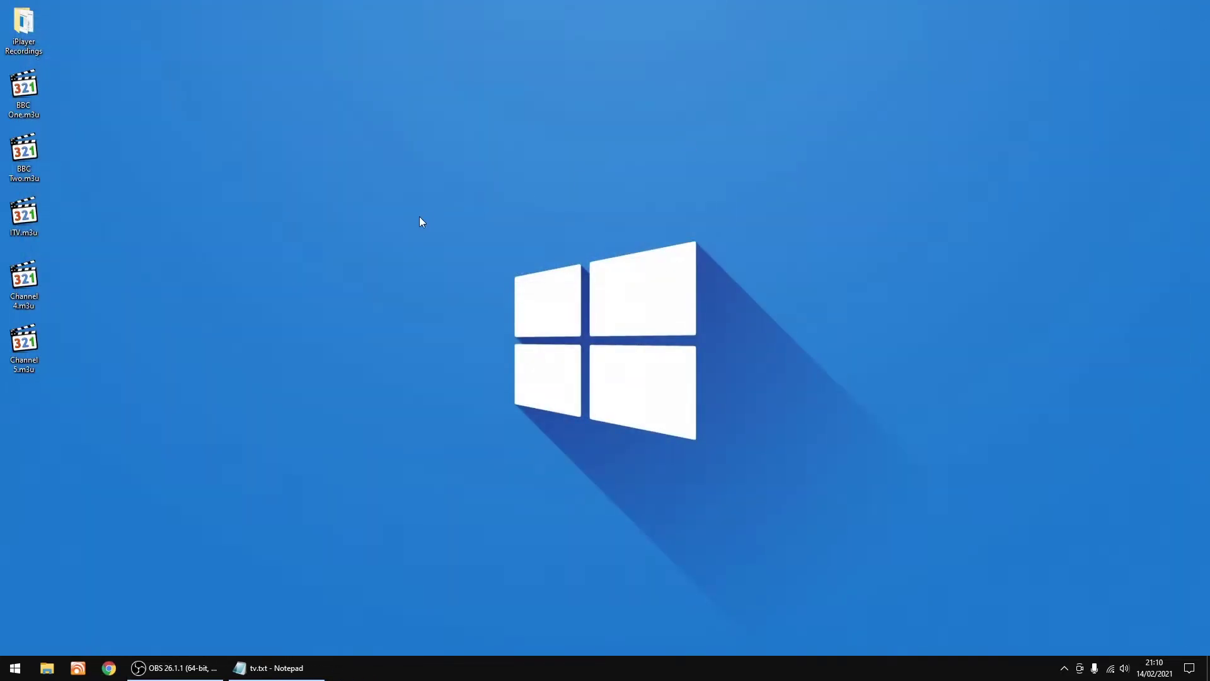
click(47, 669)
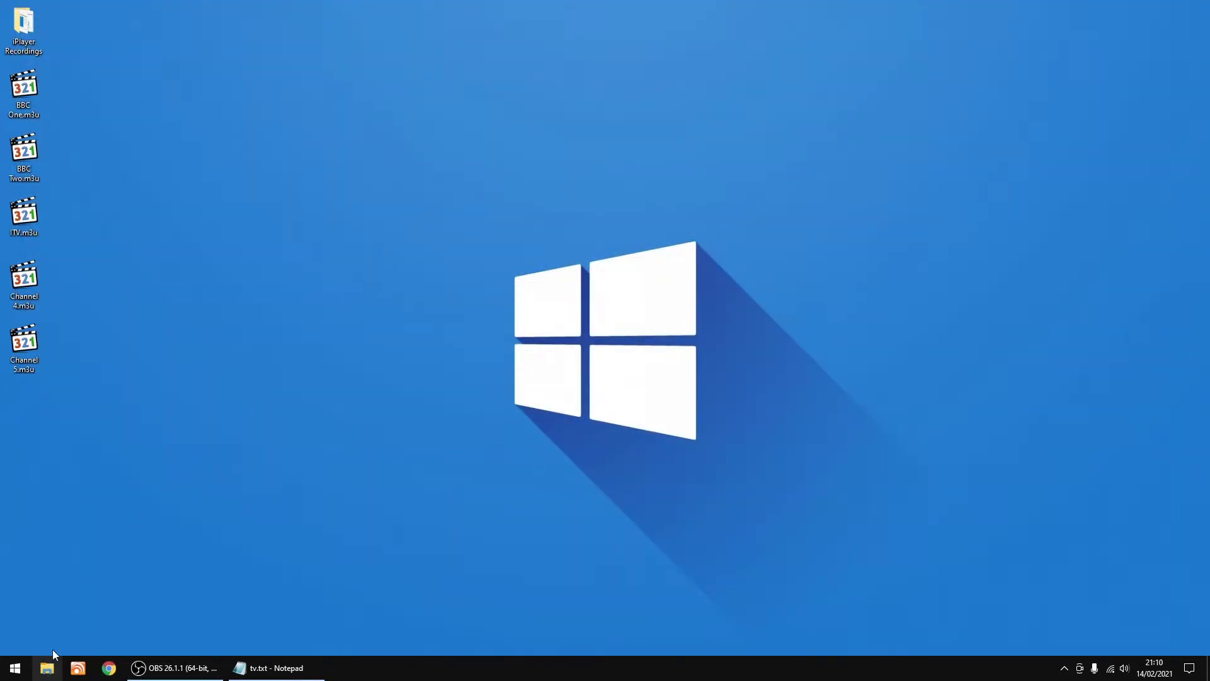